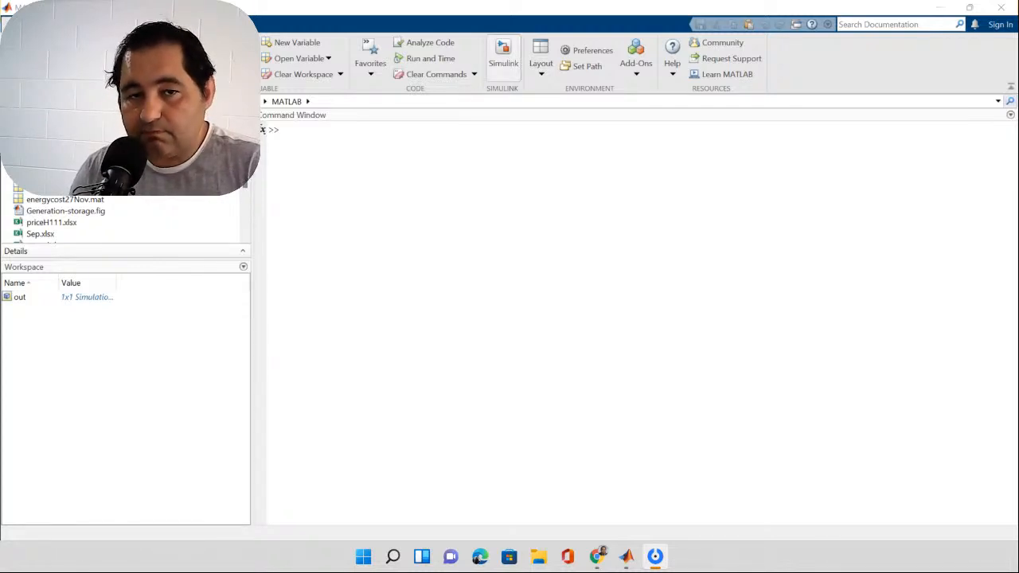
Step: Start Simulink, create a new model from the Blank Model template and maximize its window
left_click(503, 56)
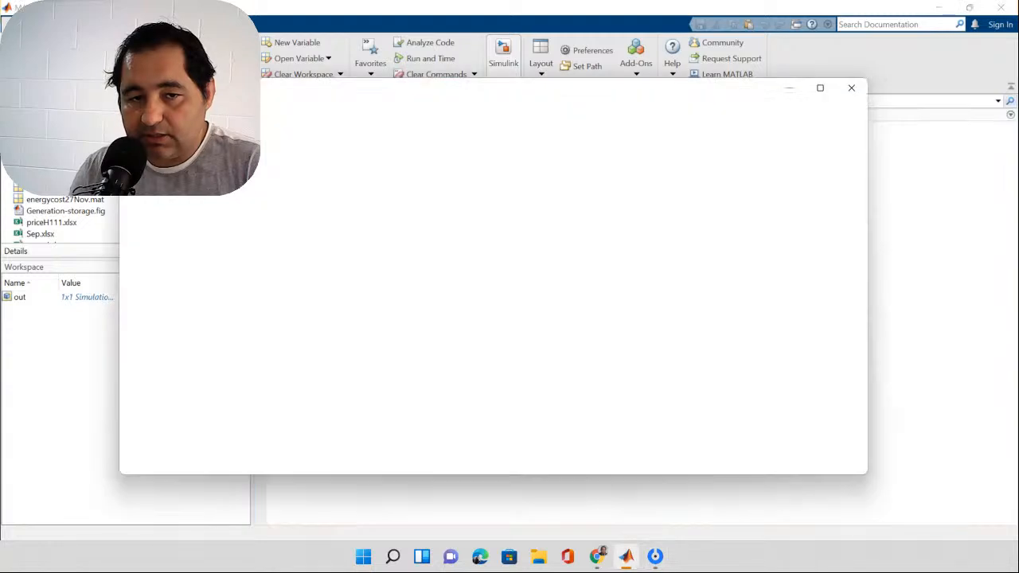
mouse_move(371, 256)
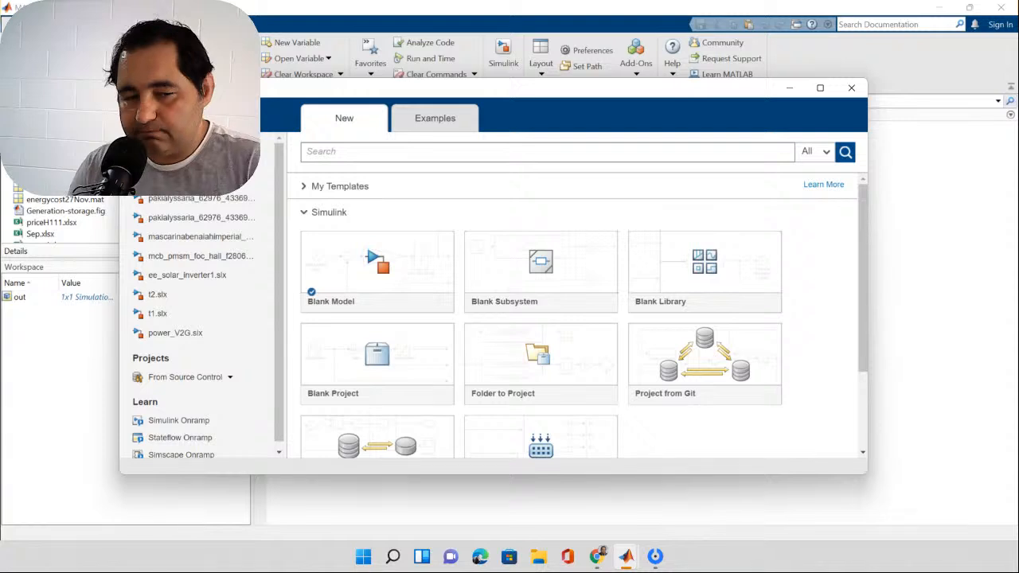
scroll(379, 255, "down", 3)
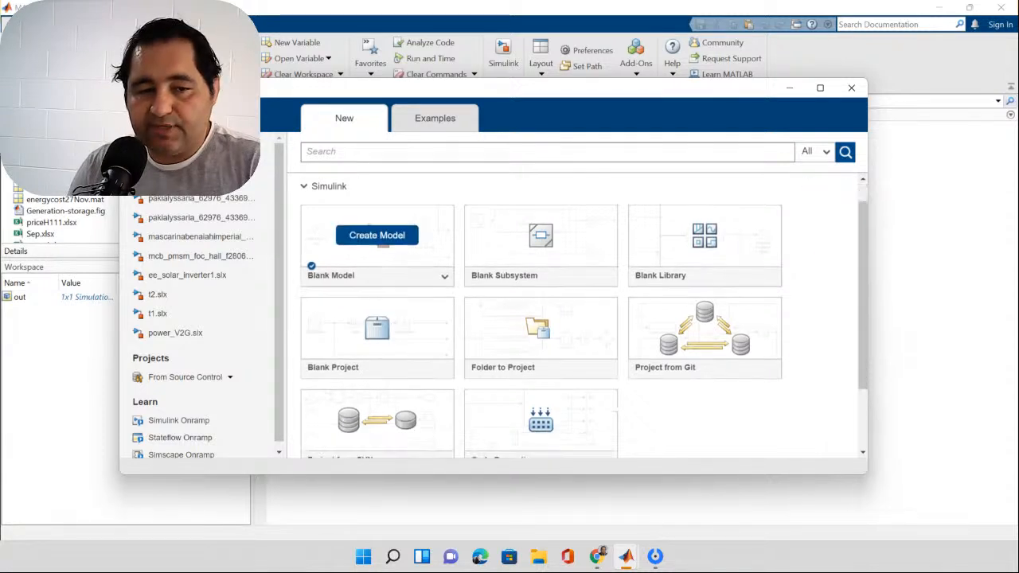
scroll(541, 353, "up", 3)
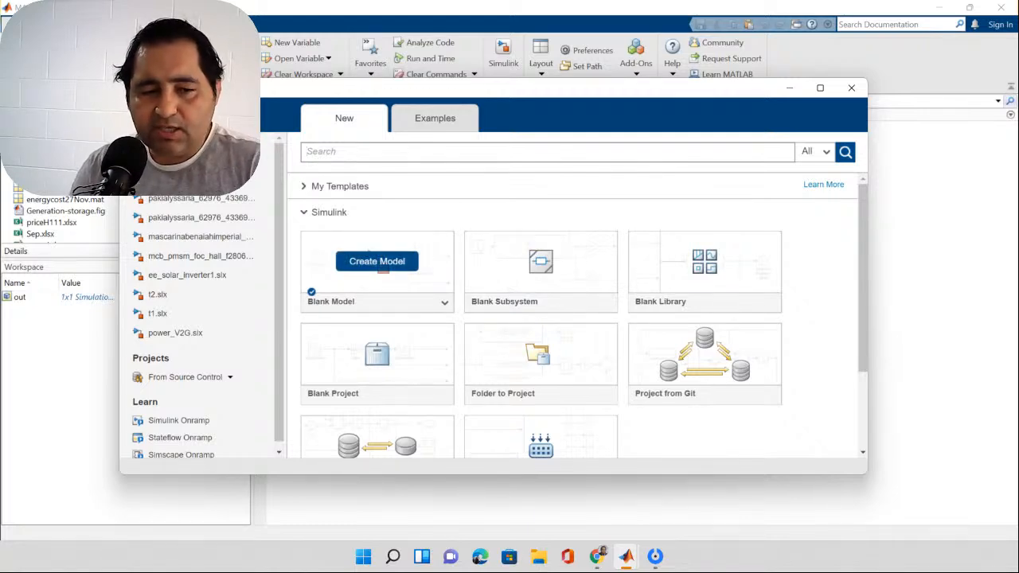
left_click(377, 261)
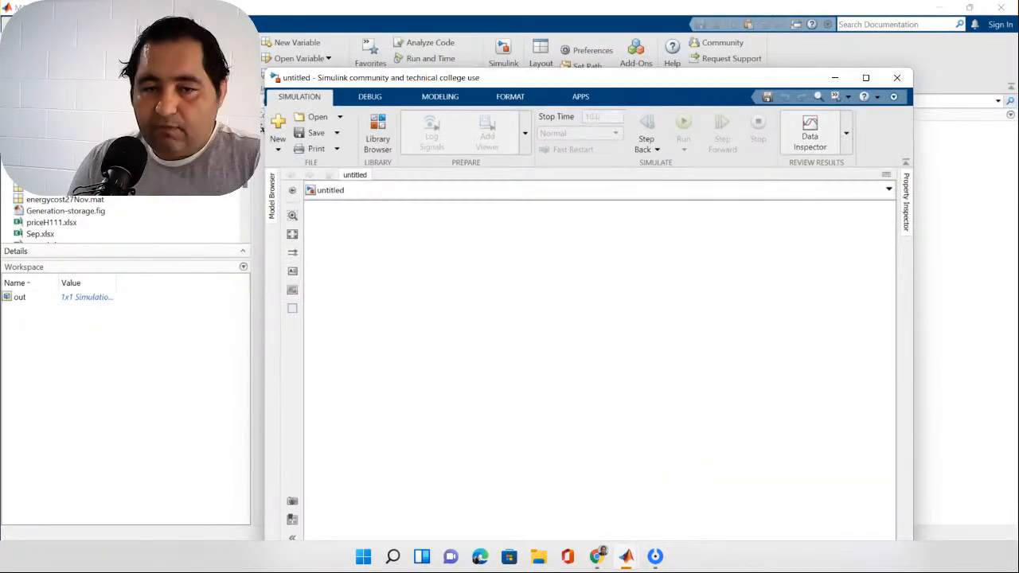
key("super+Up")
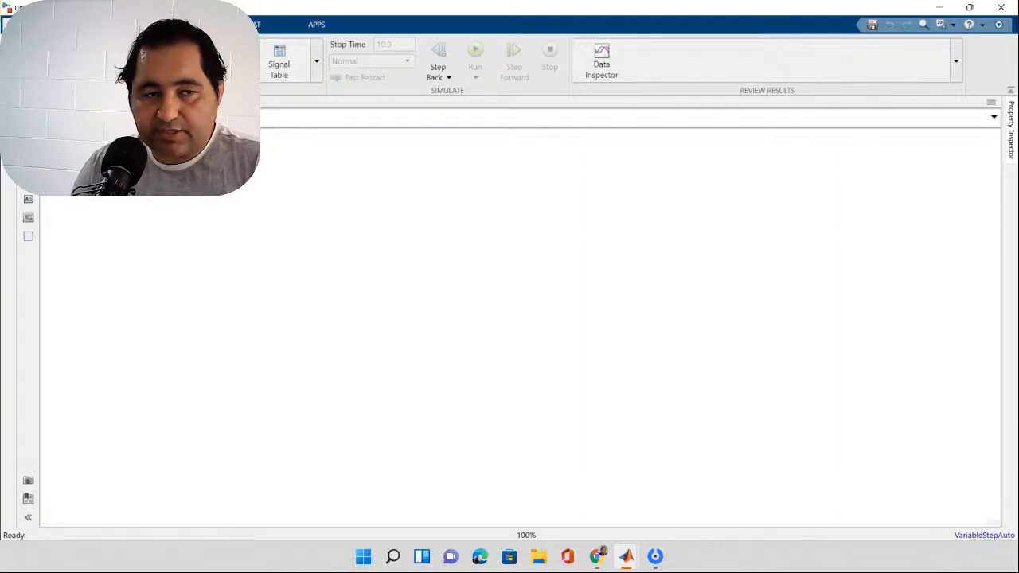
Step: Add a Scope block from the library's Simulink Sinks category to the empty model canvas
key("ctrl+shift+l")
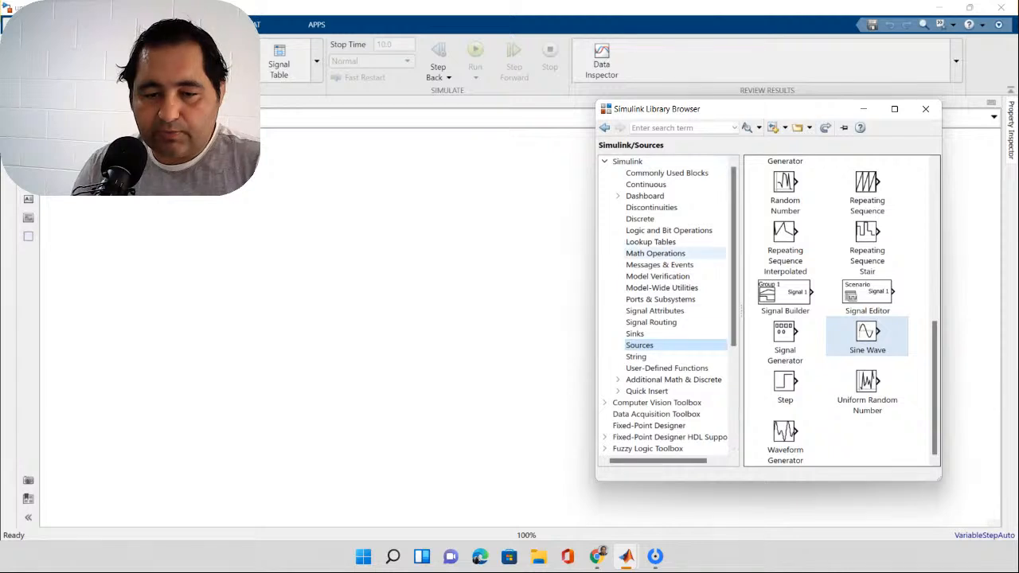
scroll(647, 425, "down", 5)
scroll(647, 425, "up", 4)
scroll(647, 425, "up", 1)
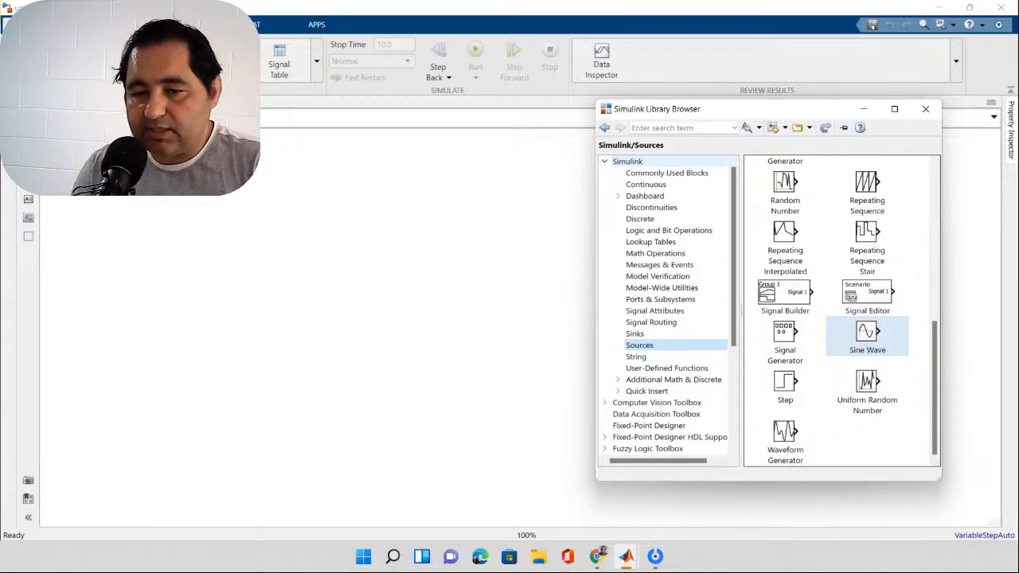
left_click(666, 173)
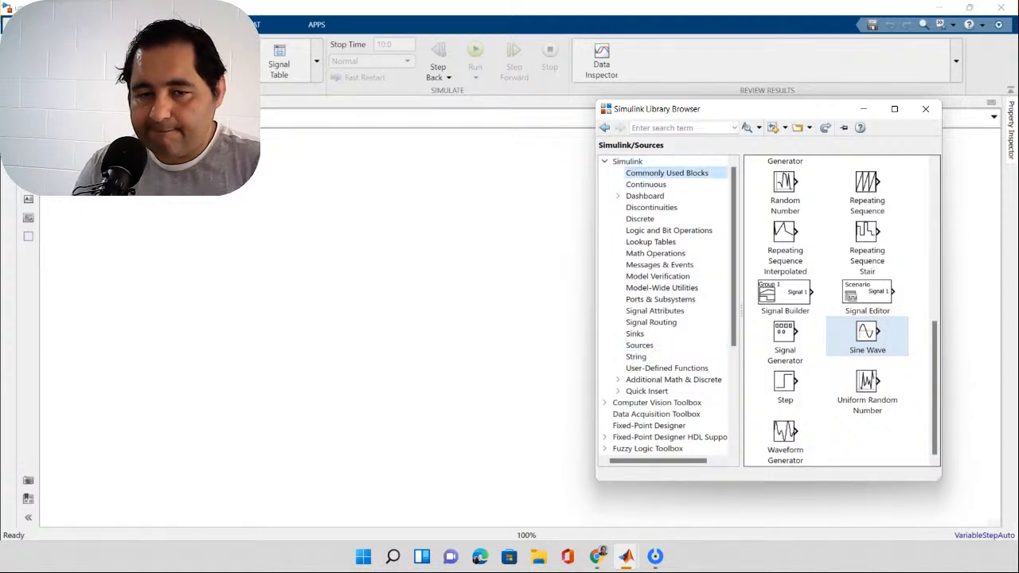
left_click(645, 185)
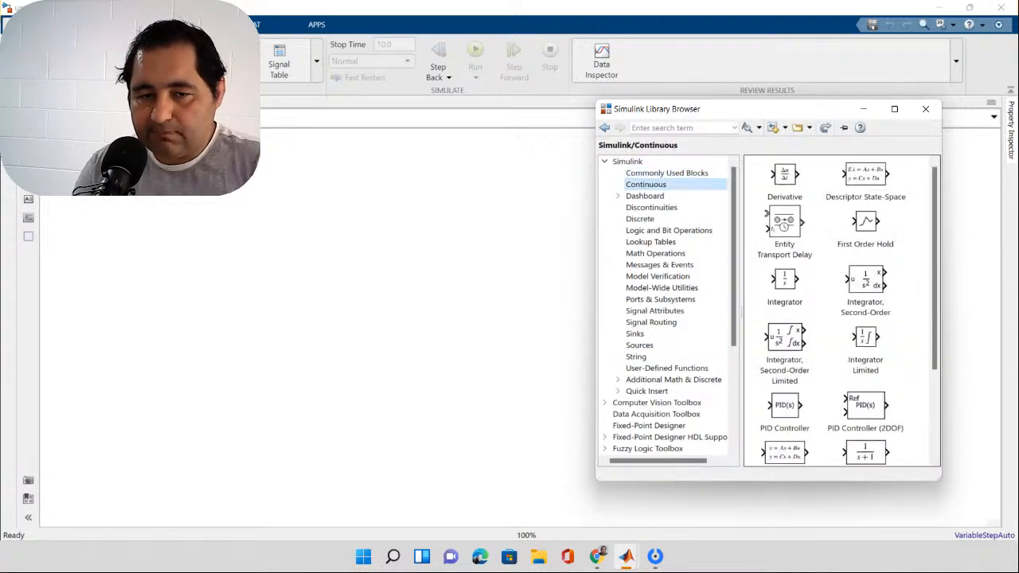
left_click(627, 162)
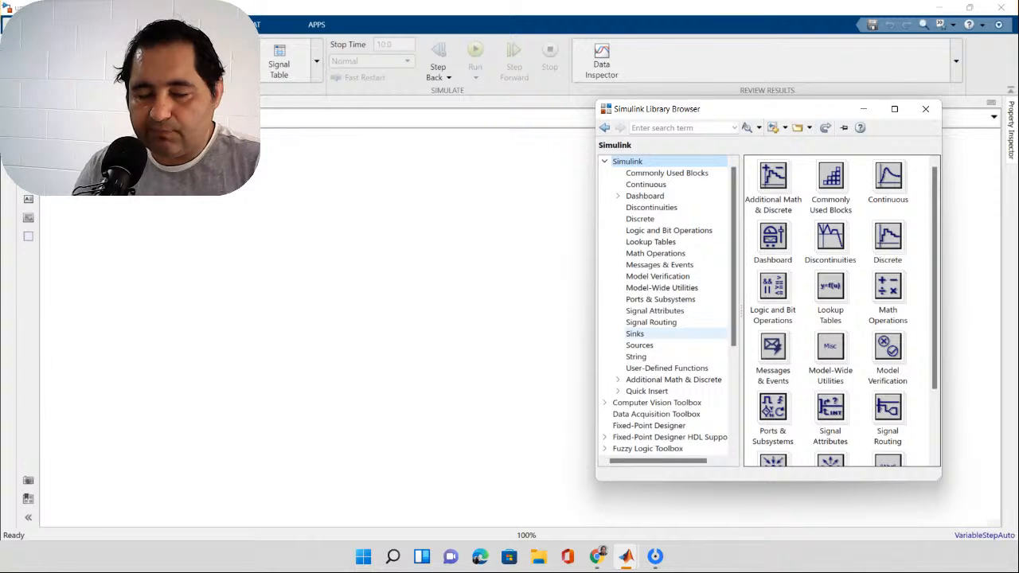
left_click(635, 334)
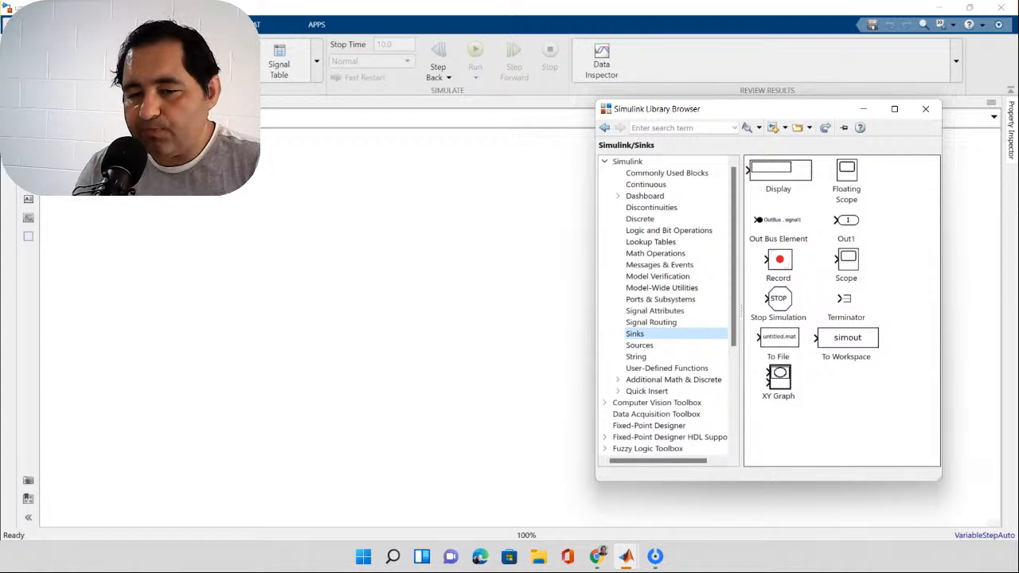
left_click(847, 265)
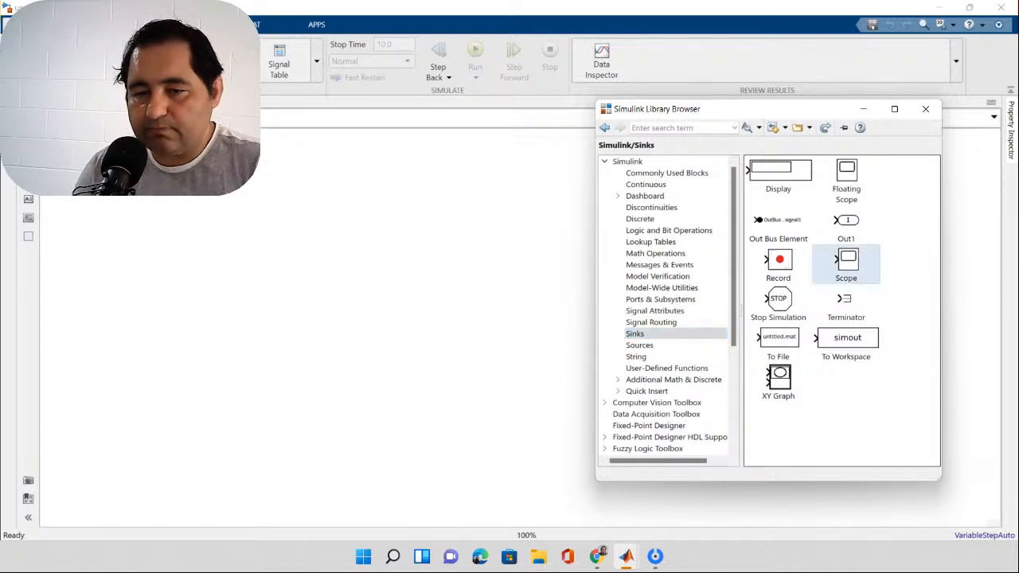
left_click_drag(846, 264, 523, 231)
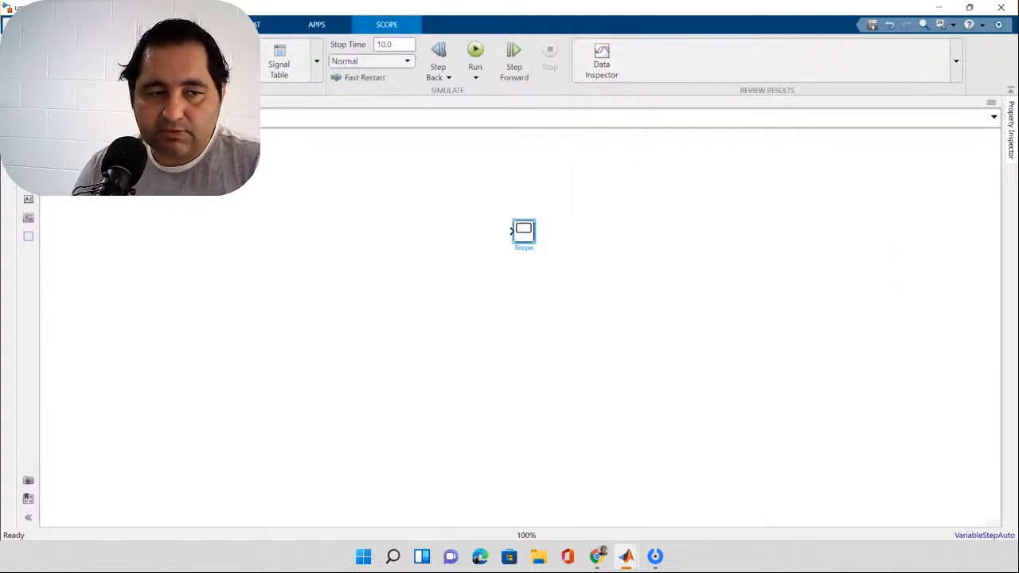
Step: Add a Sine Wave block from the Simulink Sources library, placing it to the left of the Scope
key("alt+Tab")
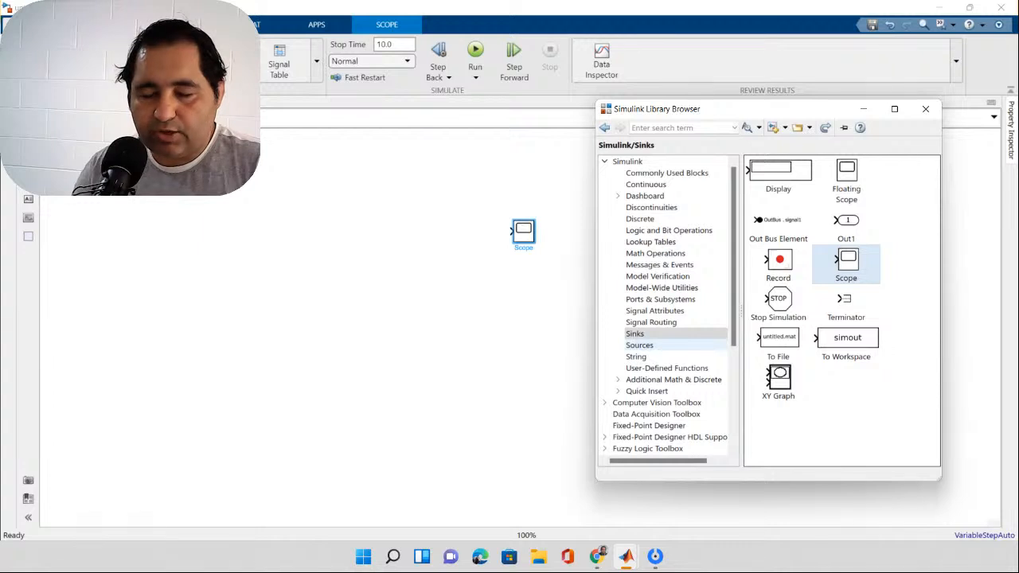
left_click(640, 346)
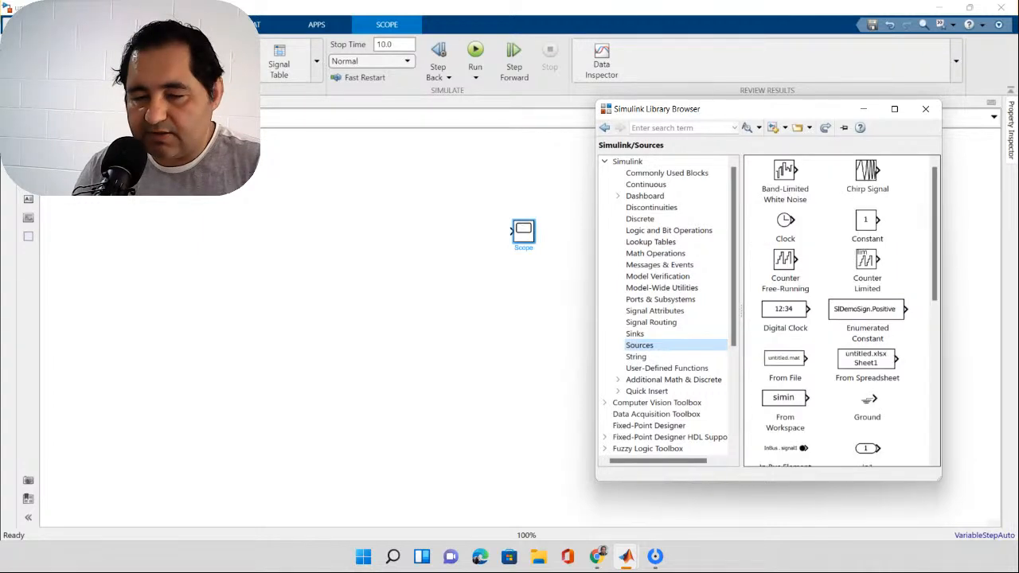
scroll(841, 310, "down", 3)
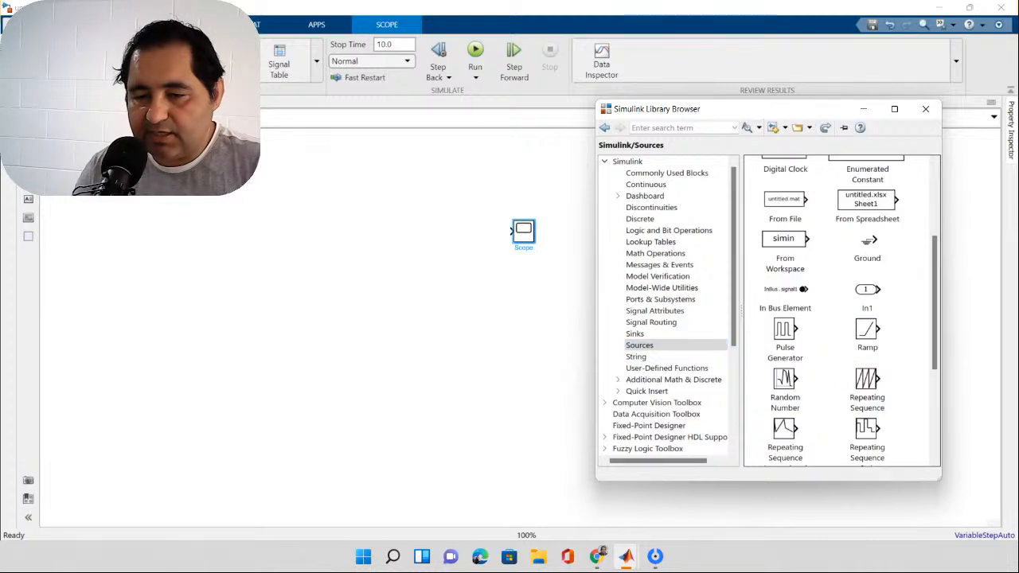
scroll(842, 311, "down", 1)
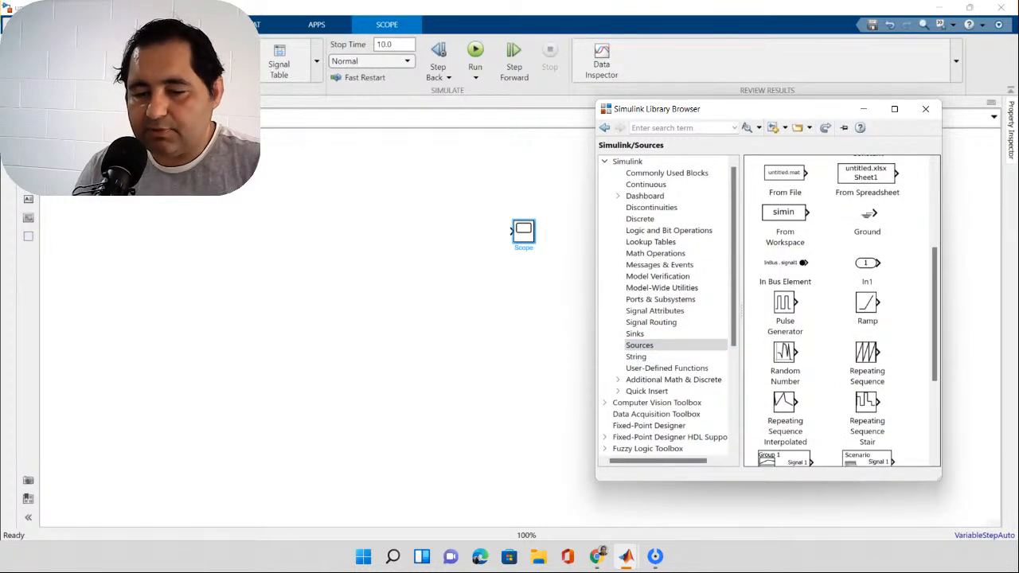
scroll(841, 311, "down", 4)
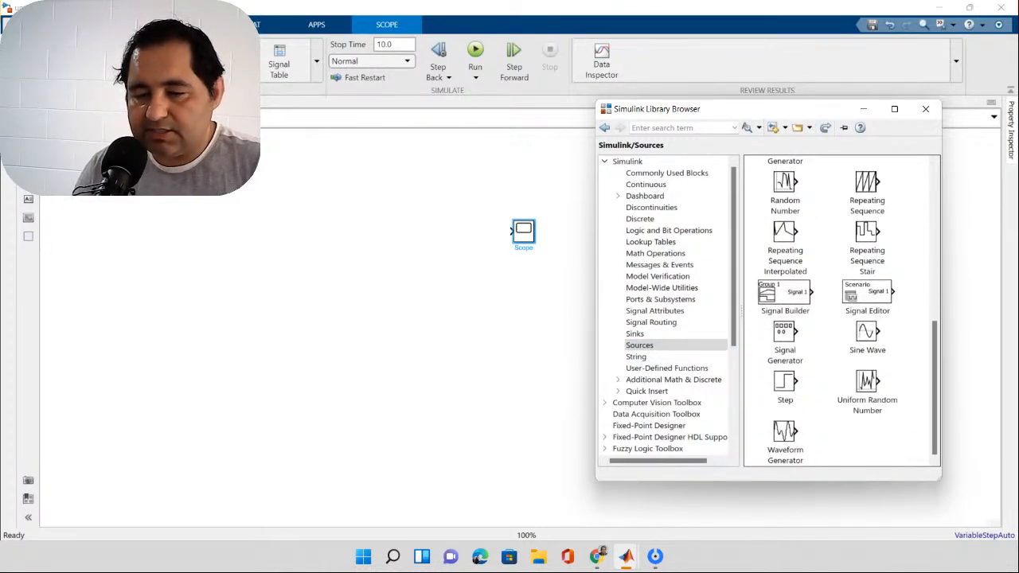
left_click(867, 333)
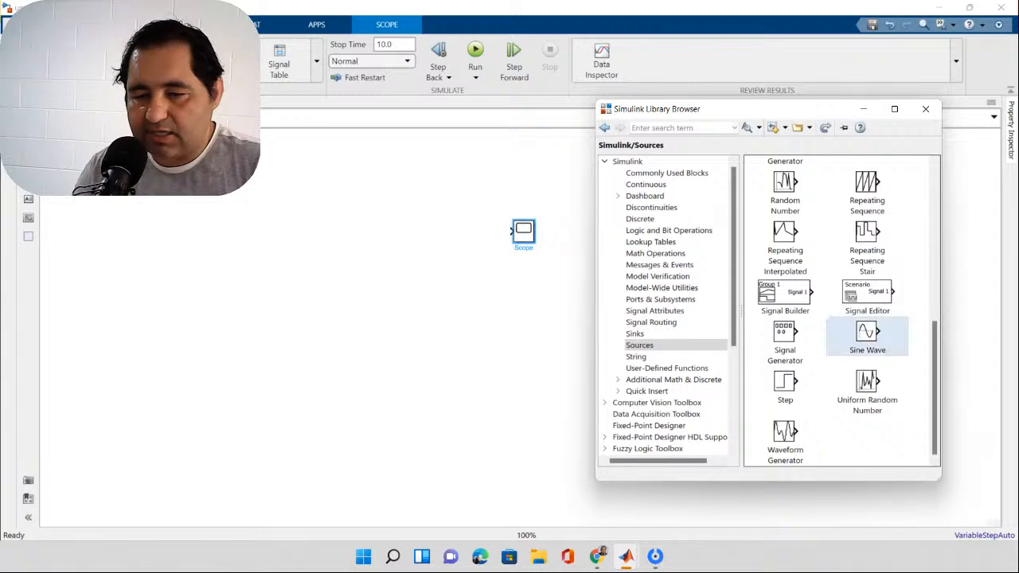
left_click_drag(867, 333, 265, 229)
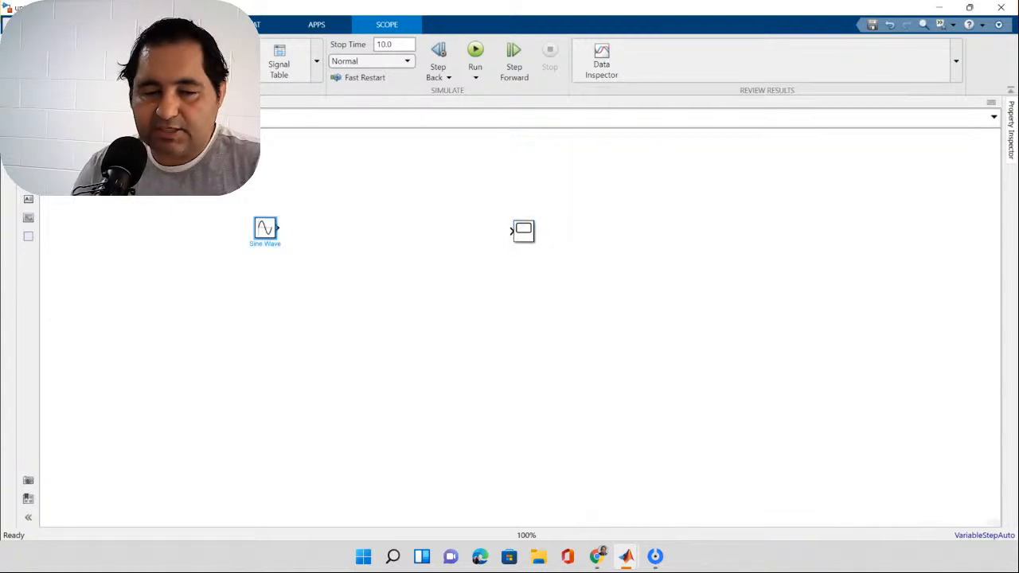
key("Escape")
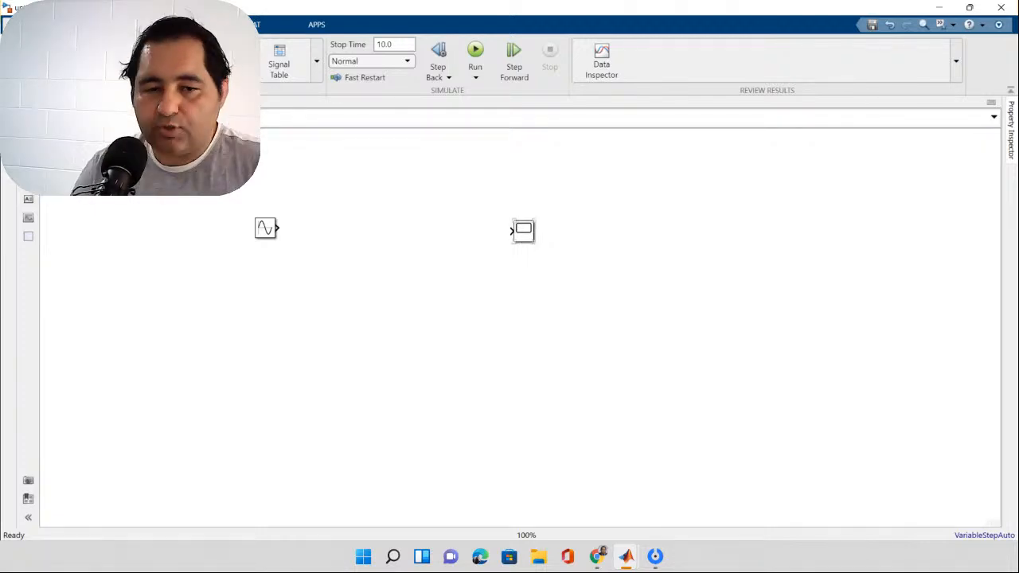
Step: Connect the Sine Wave block's output to the Scope's input with a signal line
left_click(265, 228)
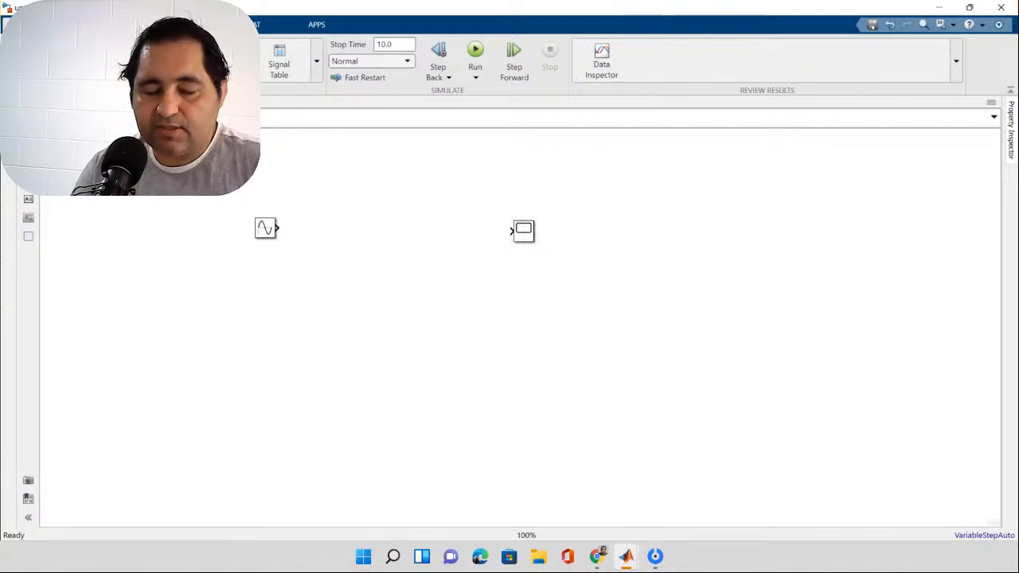
left_click(282, 233)
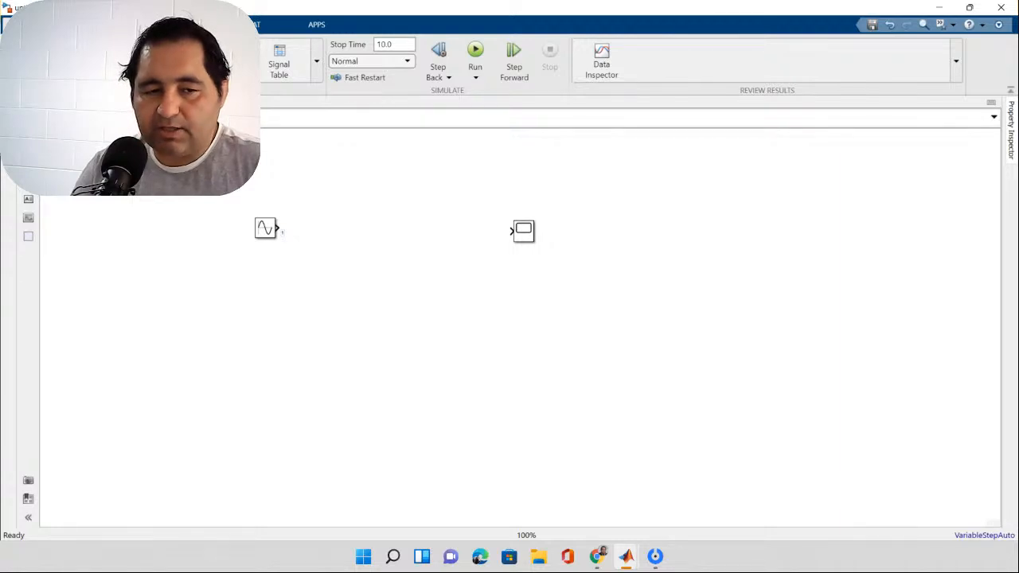
left_click_drag(280, 231, 510, 231)
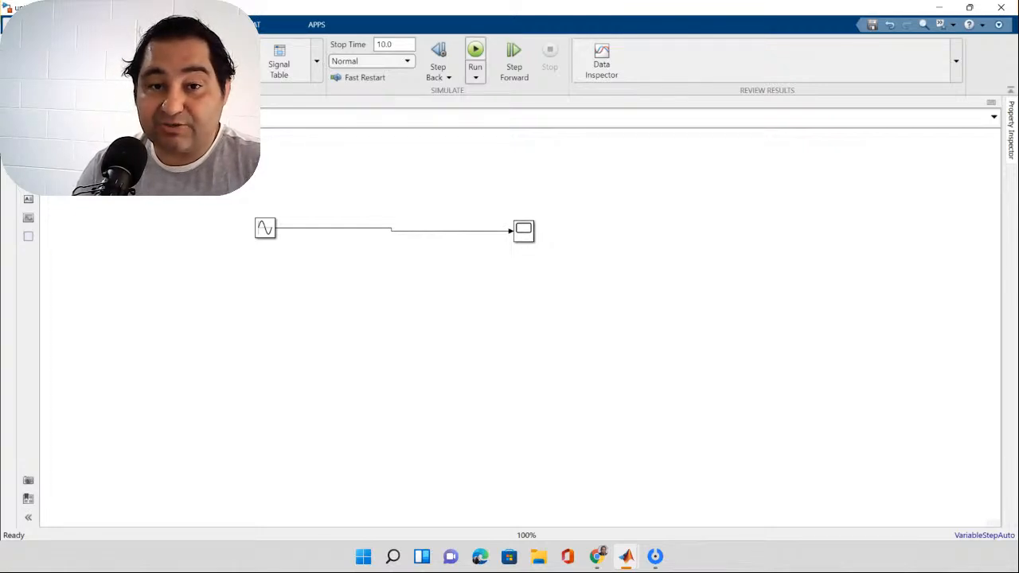
Step: Run the simulation, view the resulting waveform in the Scope and close the Scope window
left_click(475, 50)
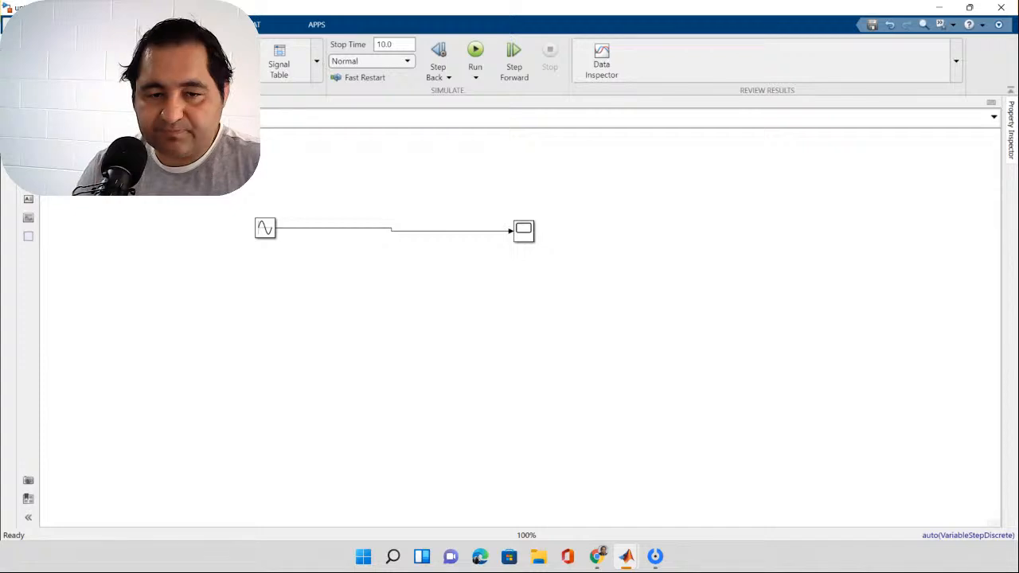
double_click(523, 231)
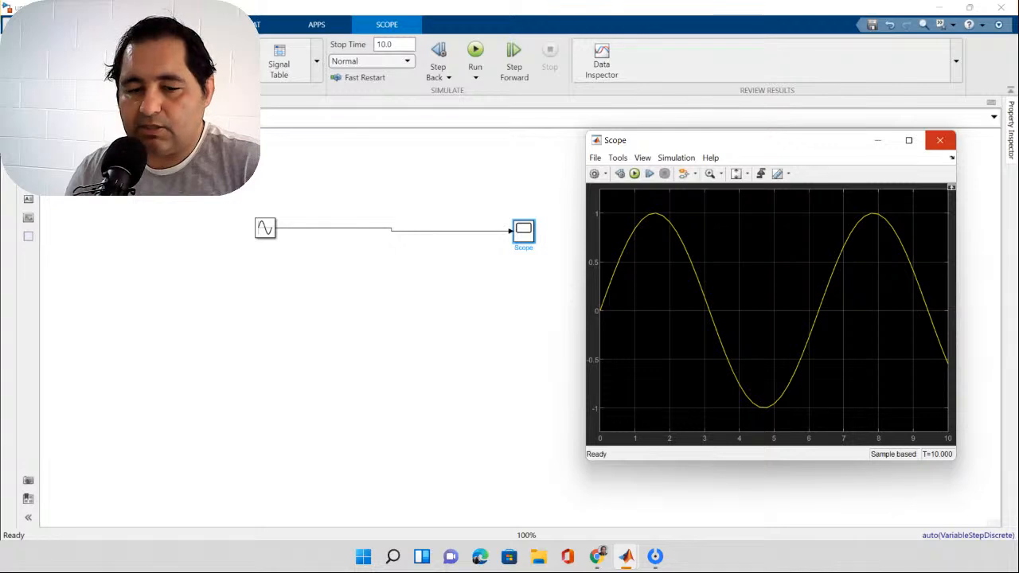
left_click(939, 140)
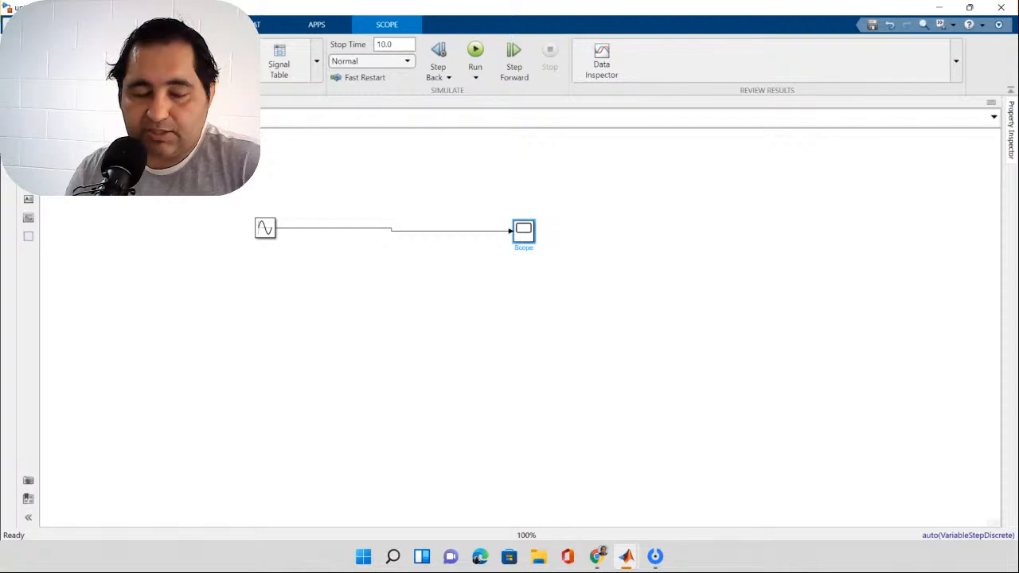
Step: Set the Sine Wave block's amplitude to 100 and its bias to 10
double_click(265, 229)
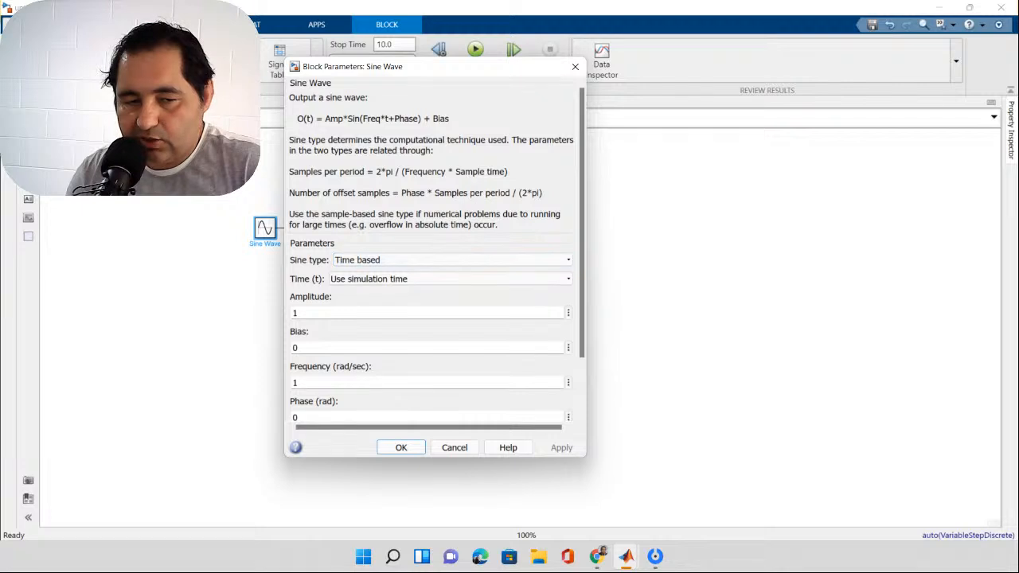
scroll(430, 263, "down", 2)
scroll(437, 250, "down", 1)
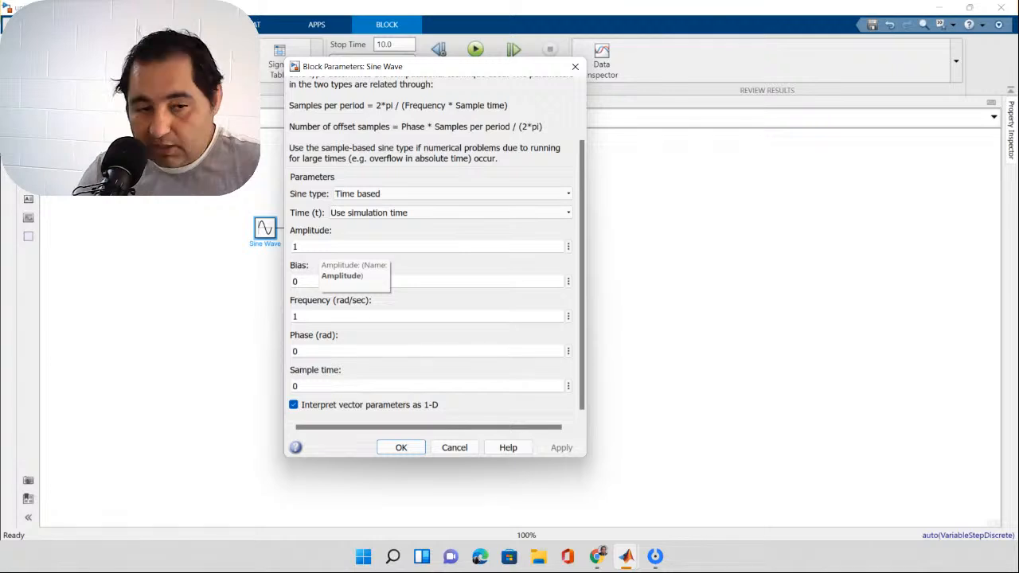
double_click(317, 247)
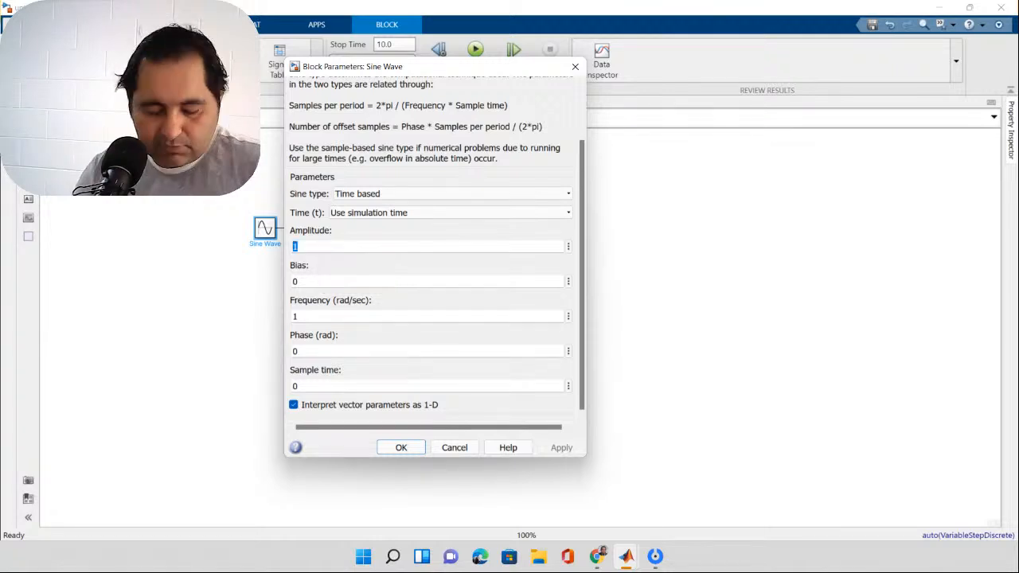
type("100")
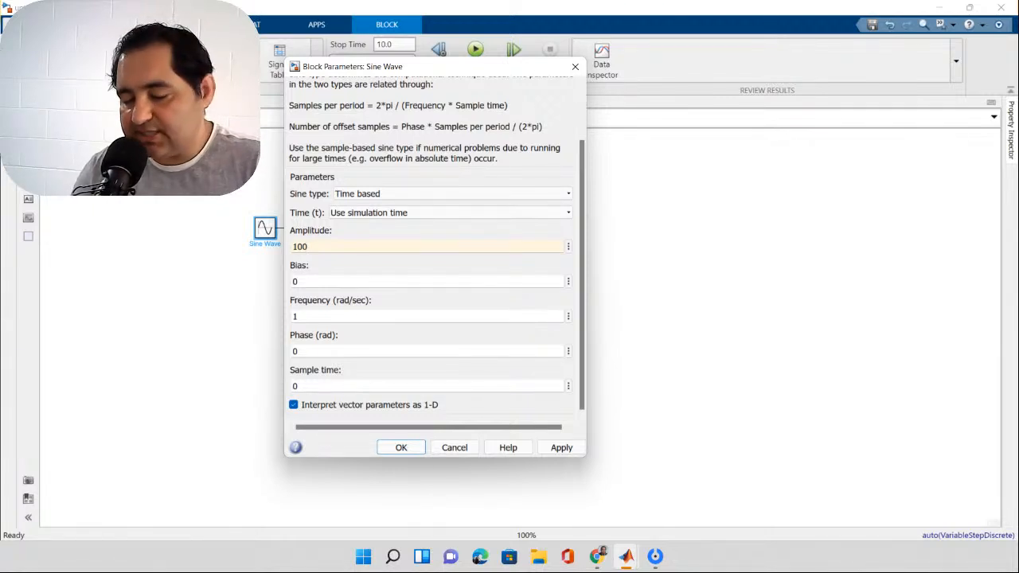
double_click(380, 281)
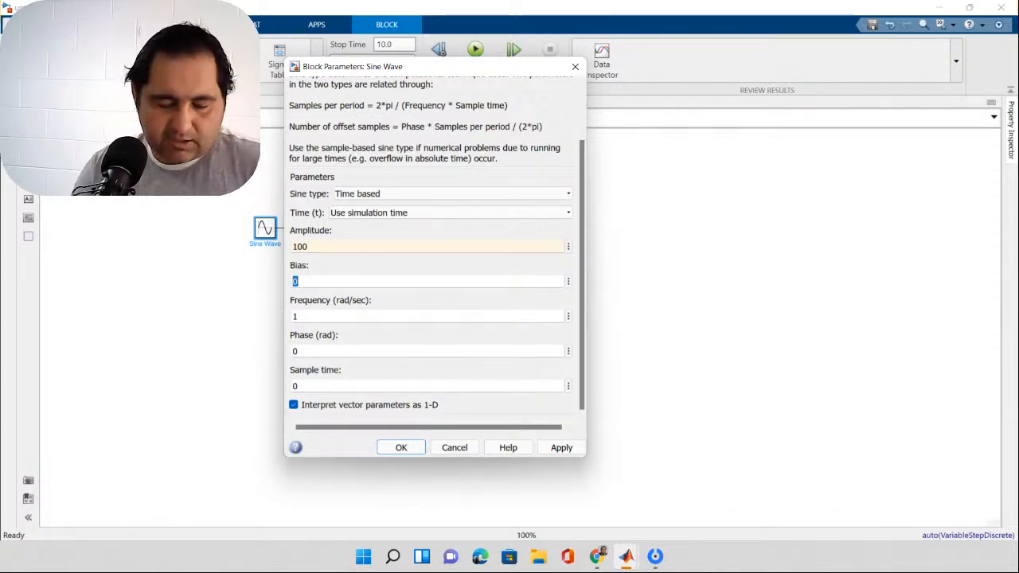
type("10")
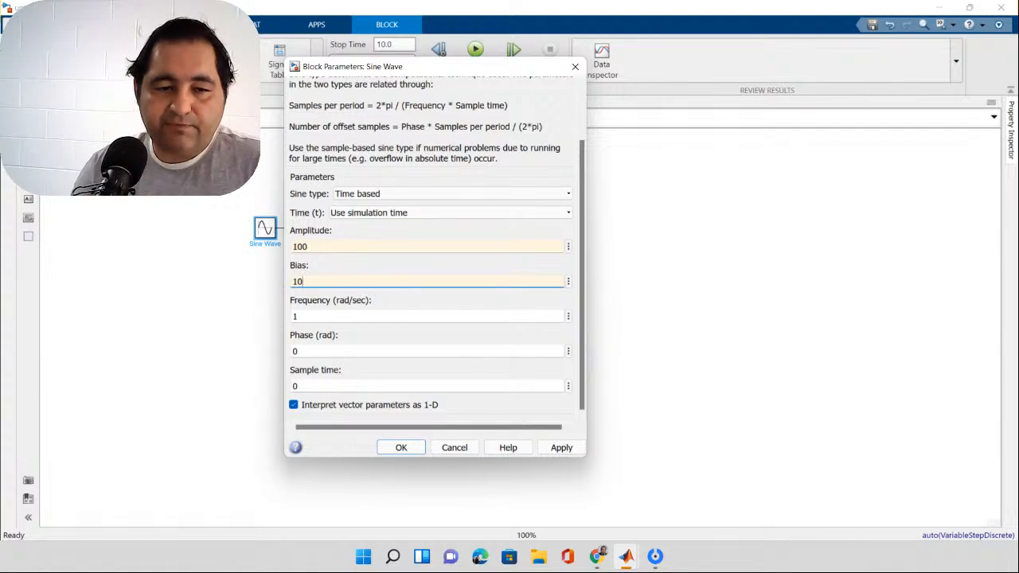
Step: Set the Sine Wave block's frequency to 50*180/pi rad/sec and accept the block parameters
key("Tab")
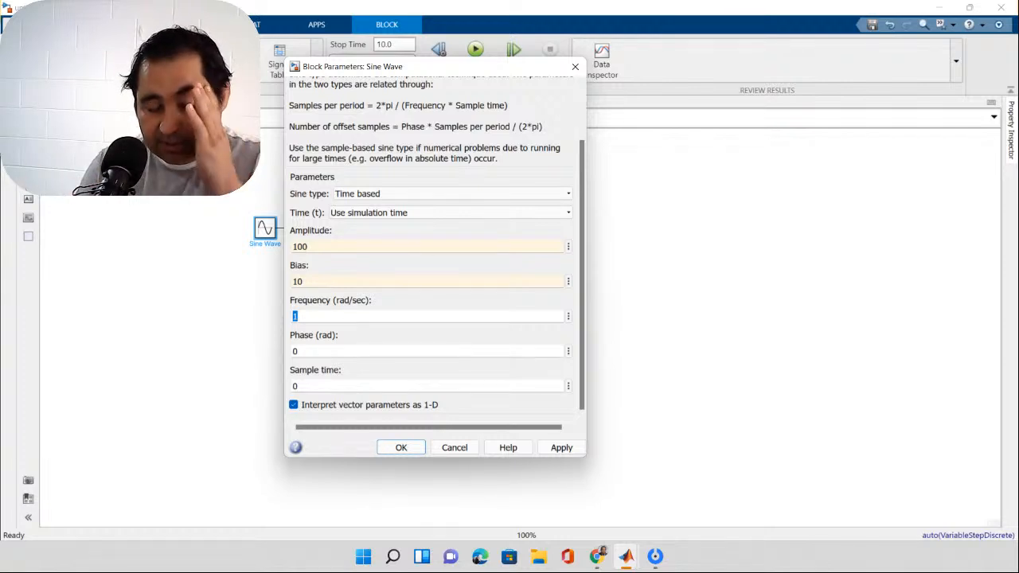
type("50")
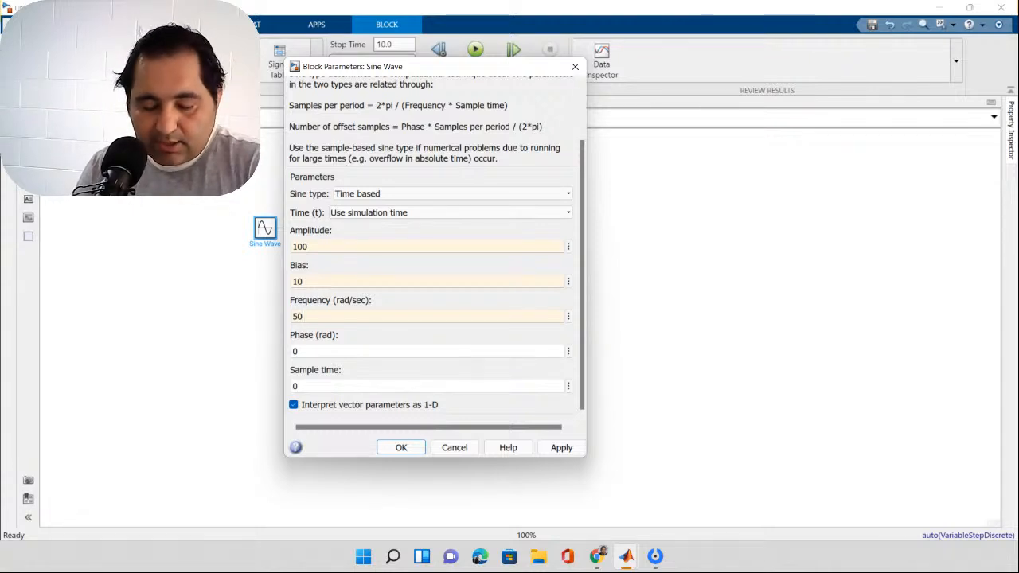
type("*180/")
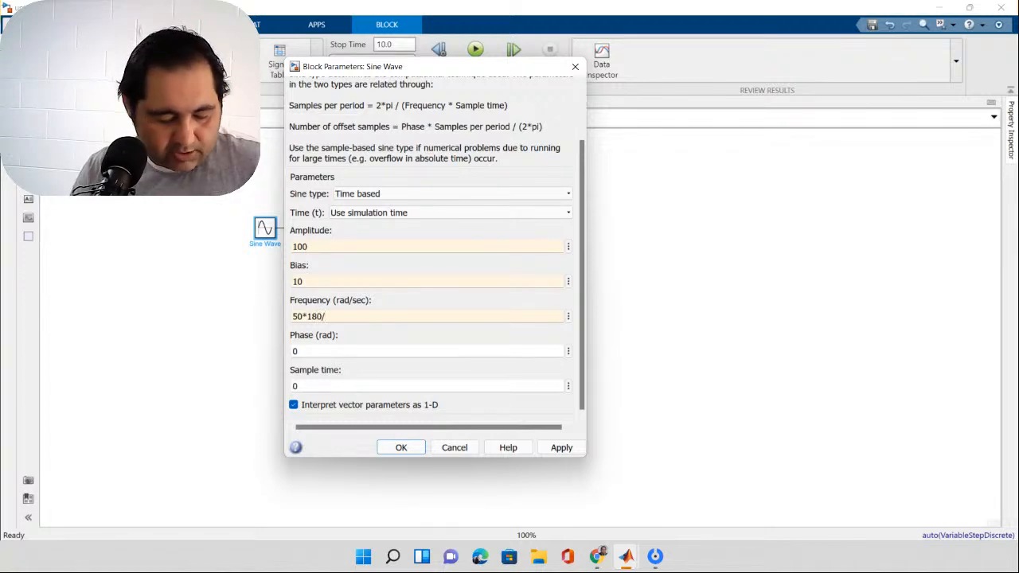
type("pi")
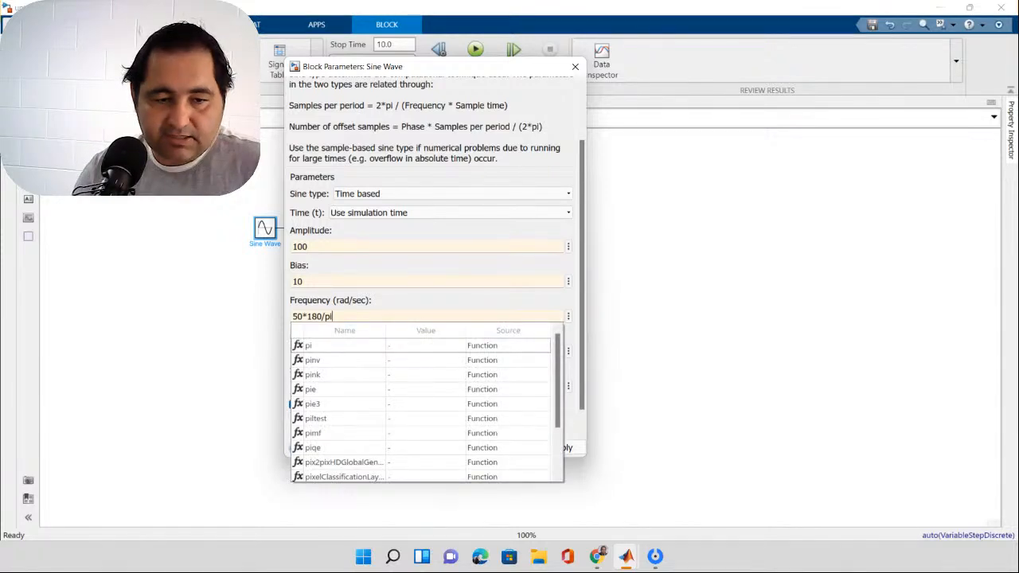
key("Escape")
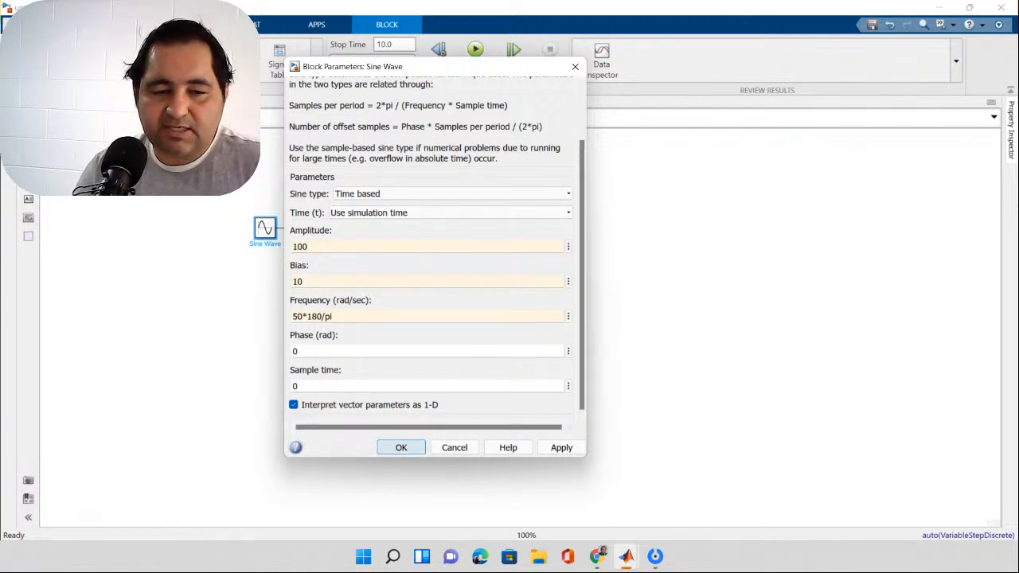
left_click(401, 447)
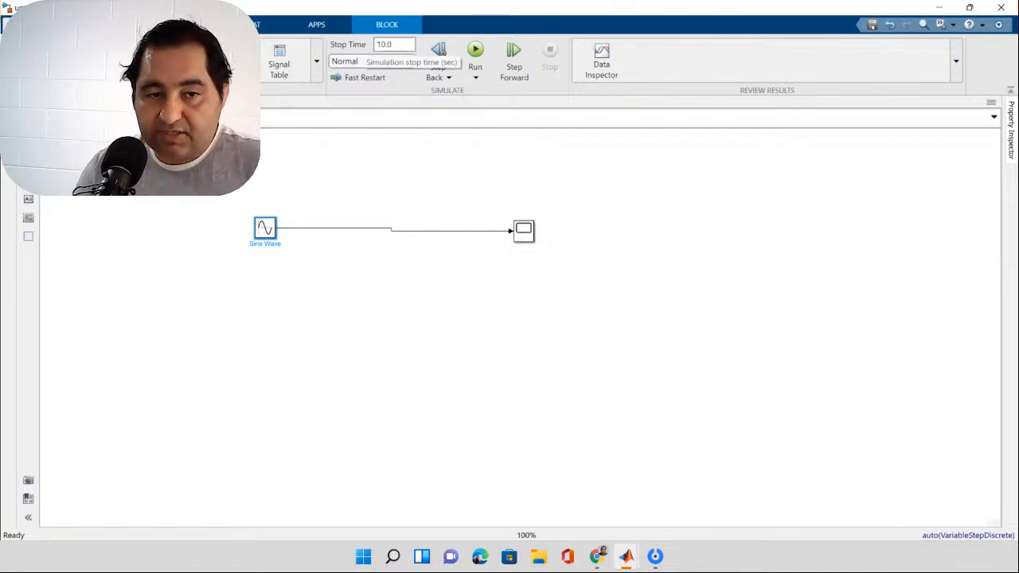
Step: Set the simulation stop time to 10 seconds
double_click(385, 45)
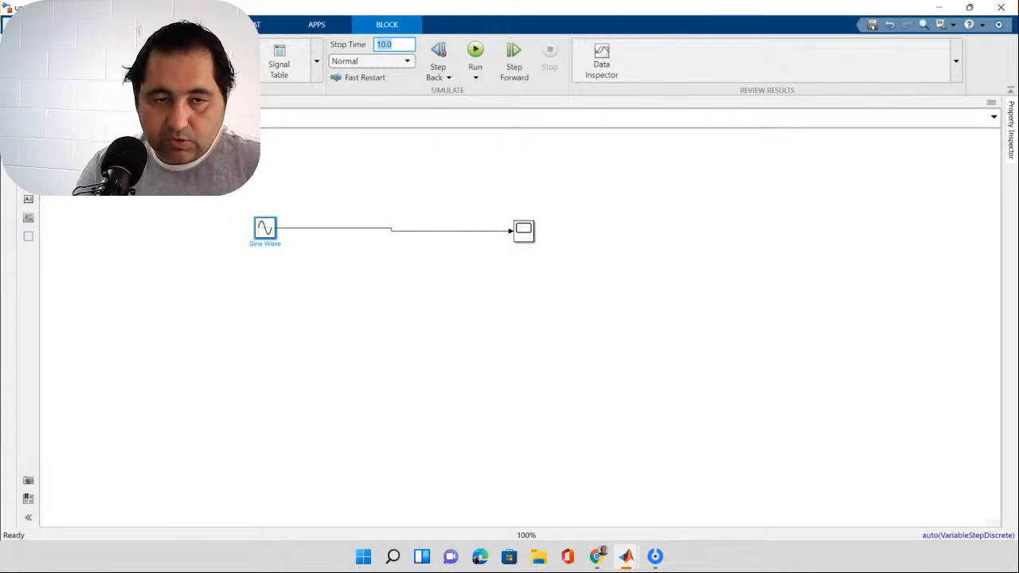
type("1")
left_click(422, 175)
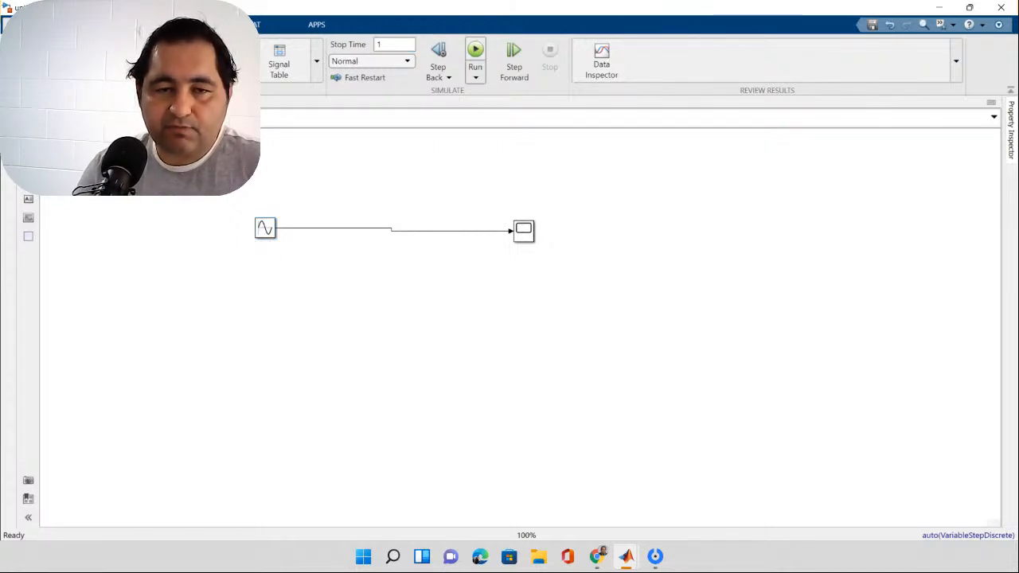
left_click(395, 44)
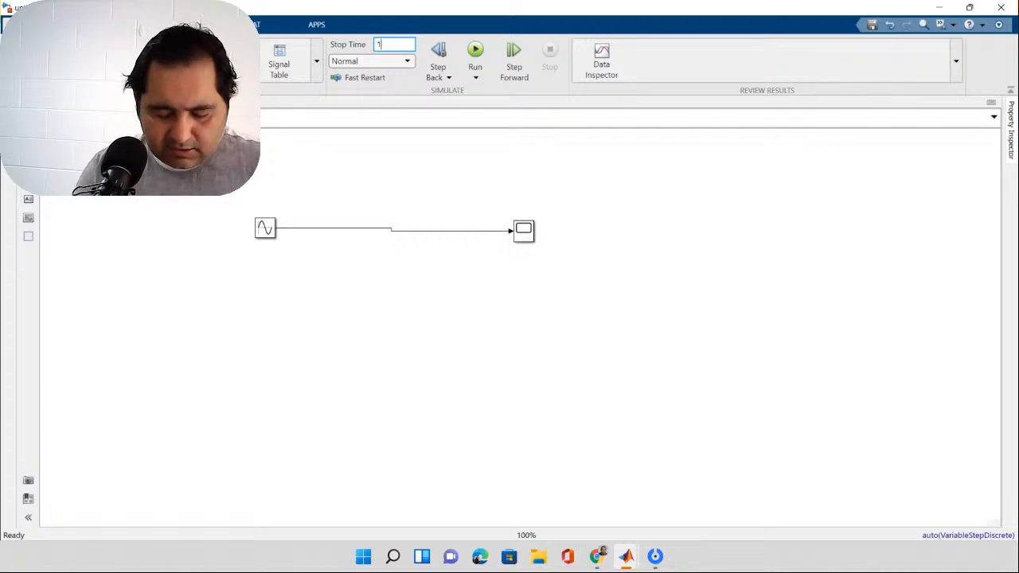
type("0")
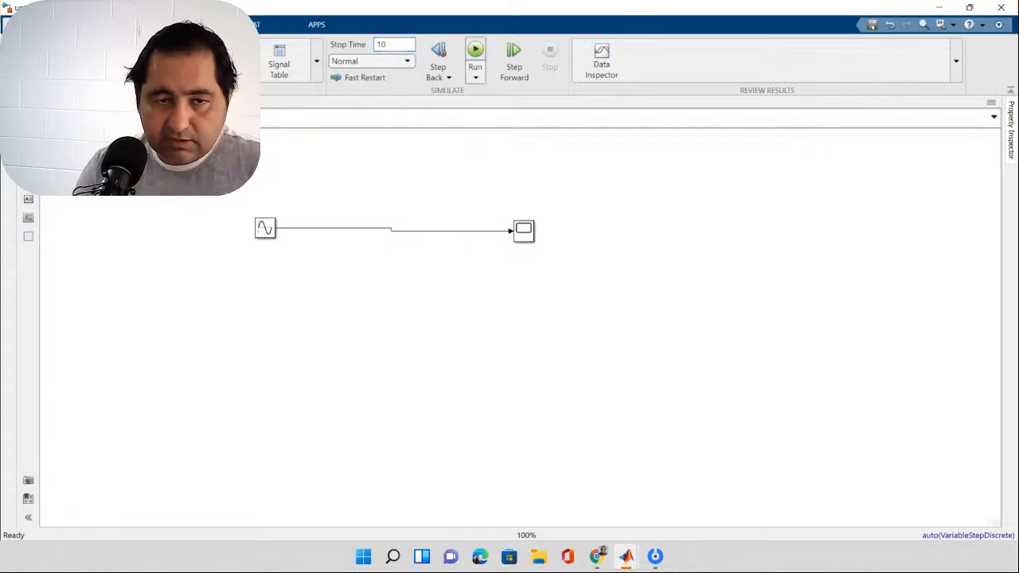
Step: Run the simulation, check the modified sine wave in the Scope and close the Scope window
left_click(475, 51)
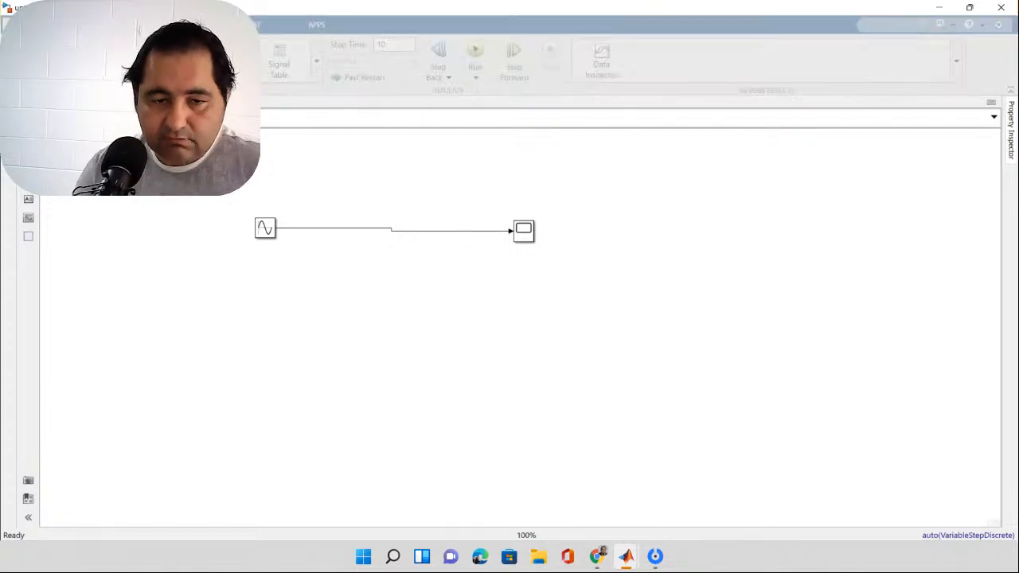
double_click(524, 231)
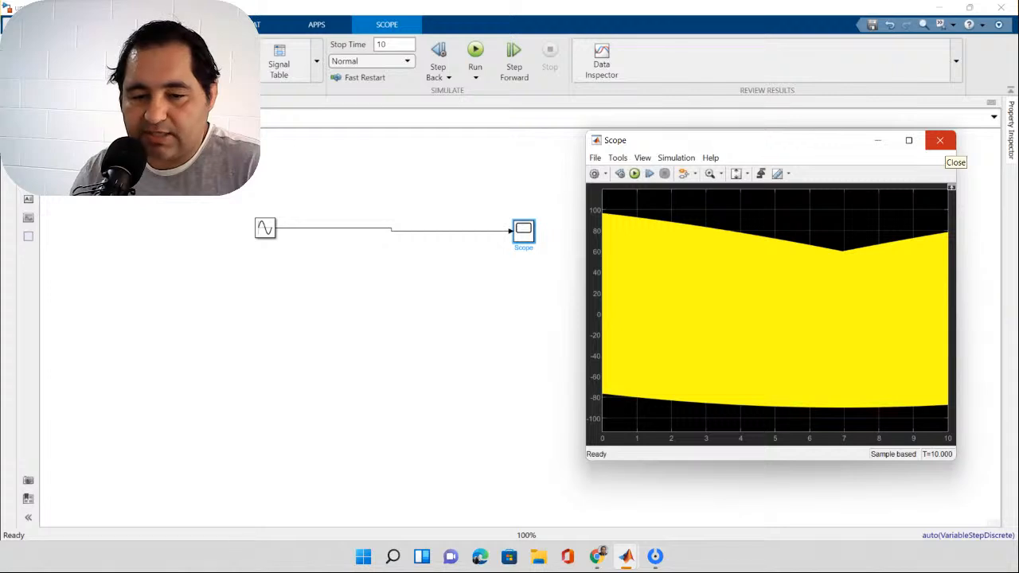
left_click(940, 140)
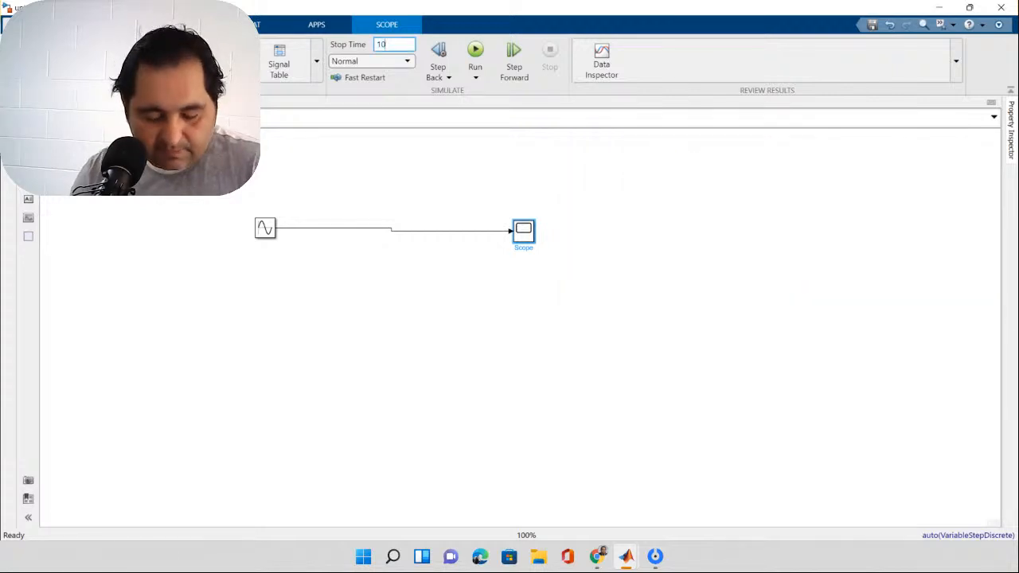
Step: Rerun the simulation with a stop time of 1 second and check the waveform in the Scope
type("1")
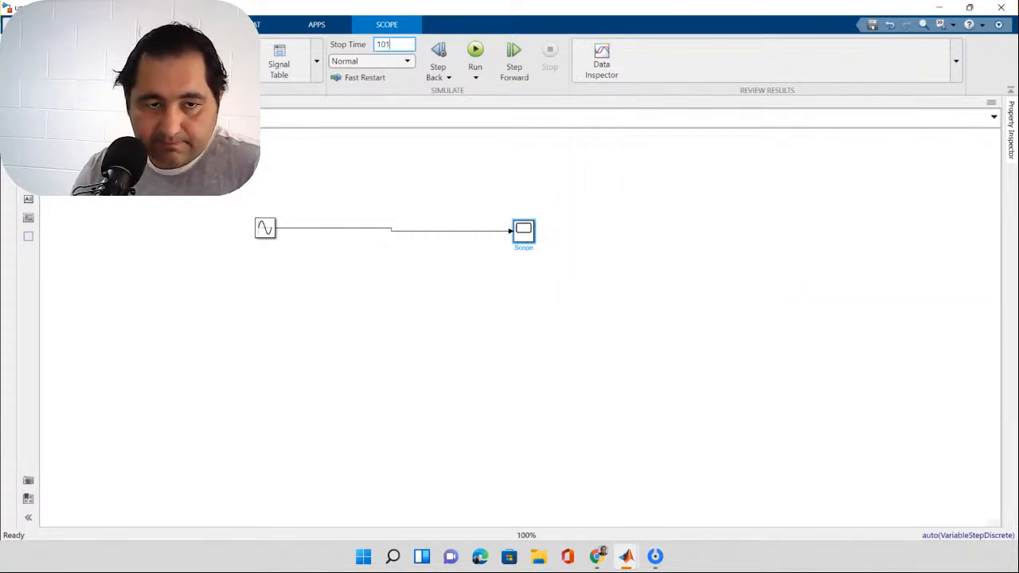
key("ctrl+a")
type("1")
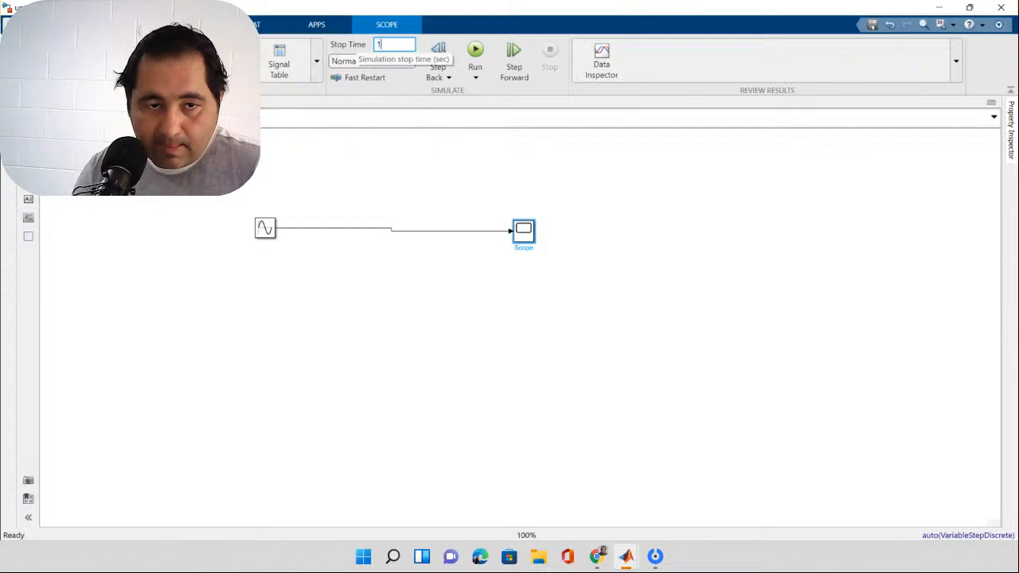
left_click(498, 218)
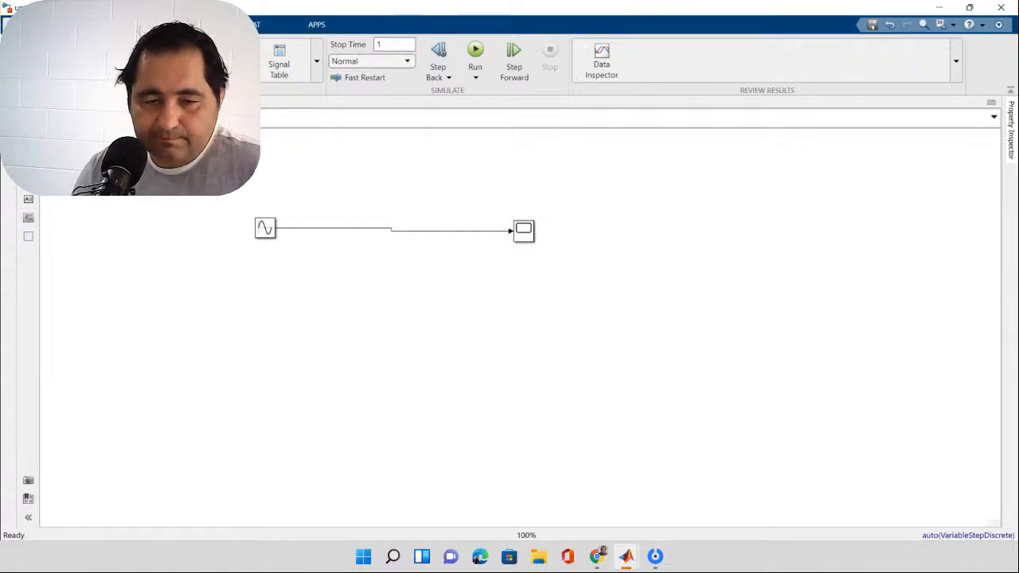
double_click(524, 231)
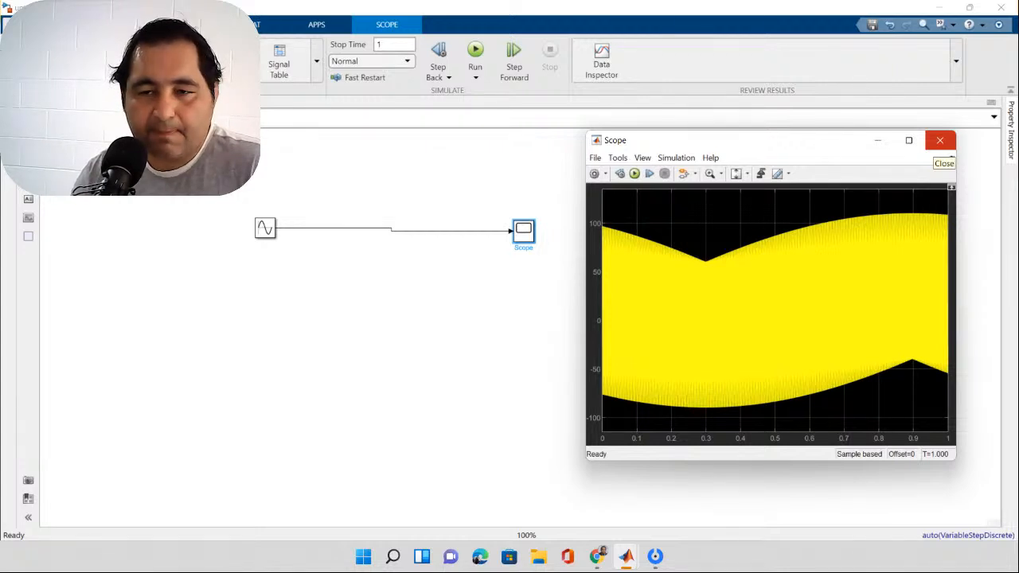
left_click(939, 140)
Step: Shorten the simulation stop time to 0.1 seconds and rerun the model
left_click(394, 44)
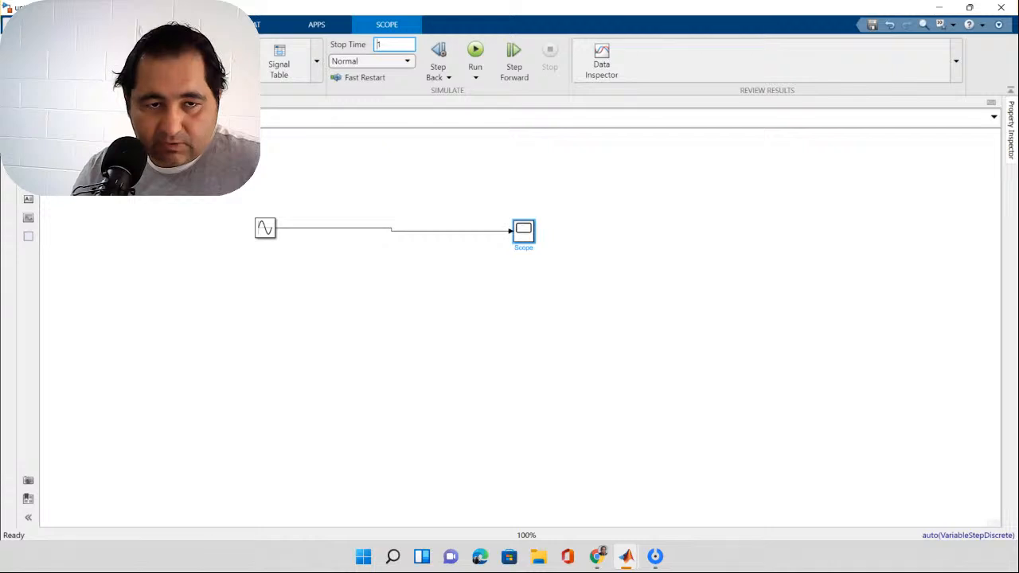
type("0.1")
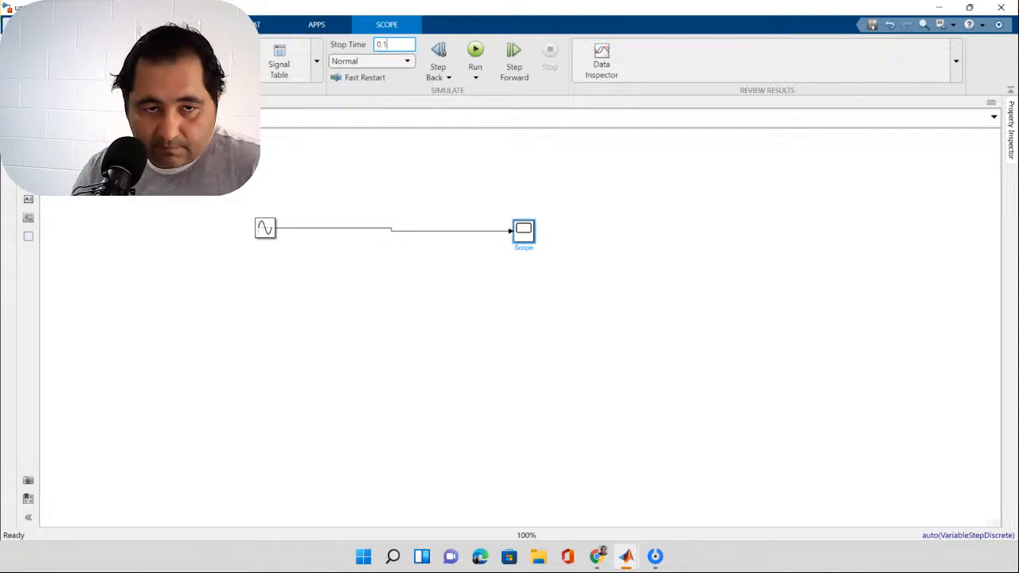
key("Return")
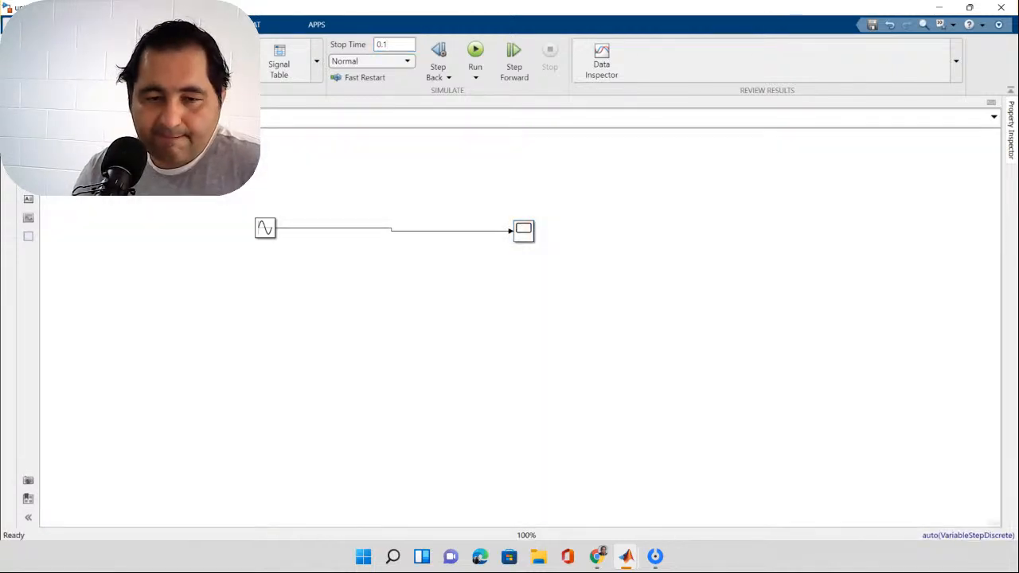
Step: Examine the waveform's shape in a maximized Scope, zooming in on the section from about 0.028 to 0.041 seconds, and close the Scope
double_click(523, 230)
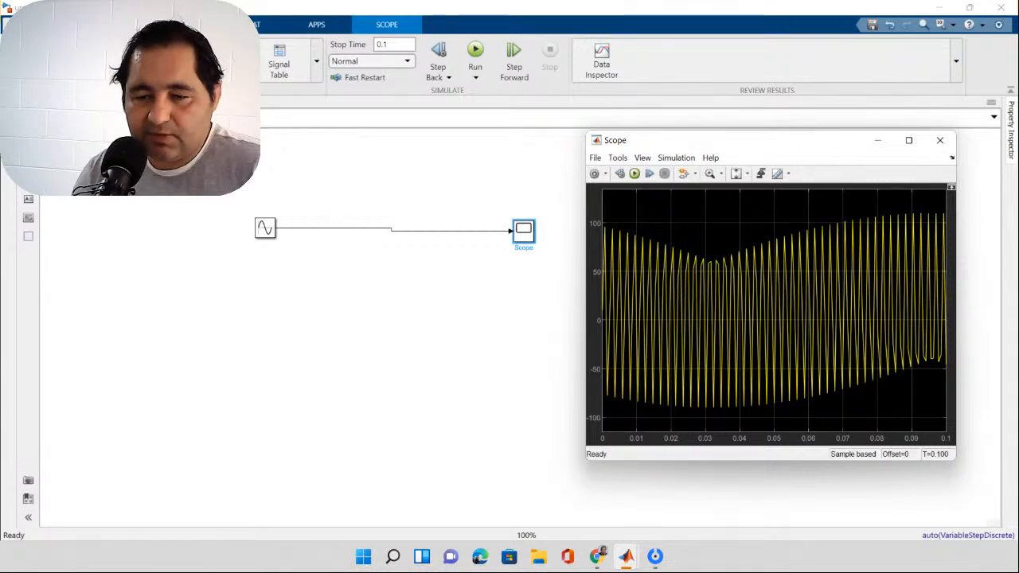
left_click(909, 140)
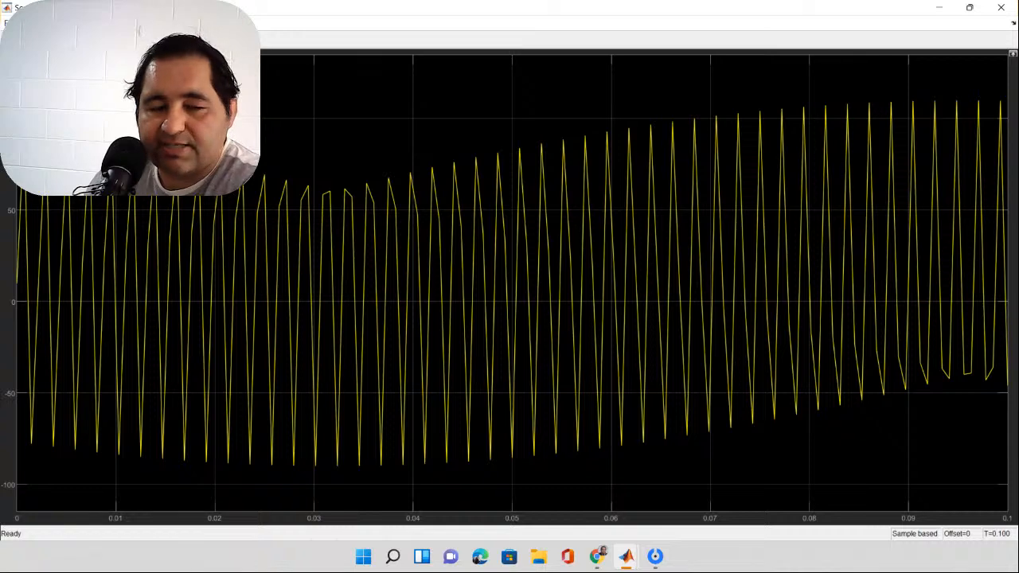
left_click_drag(288, 140, 424, 387)
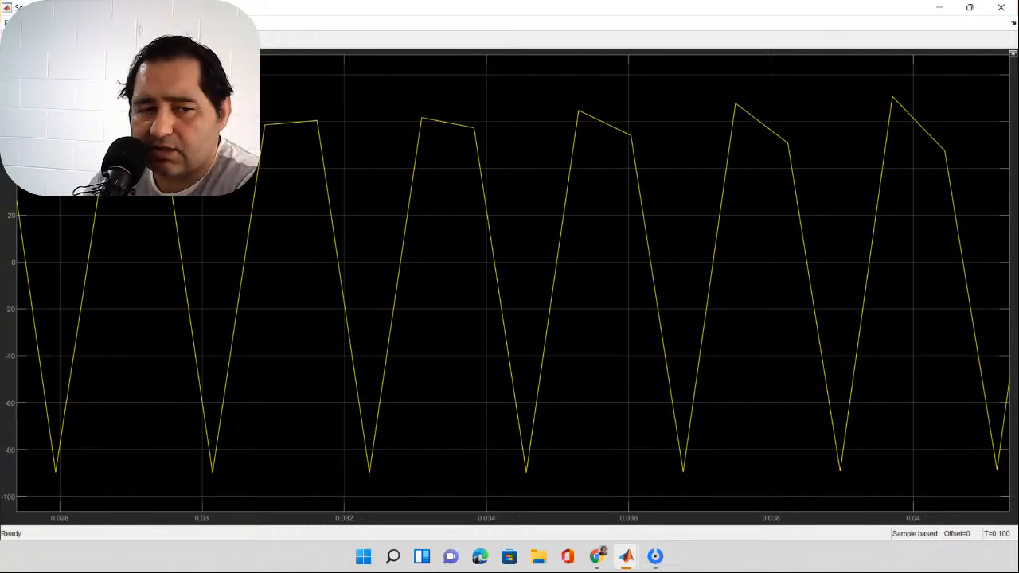
key("alt+F4")
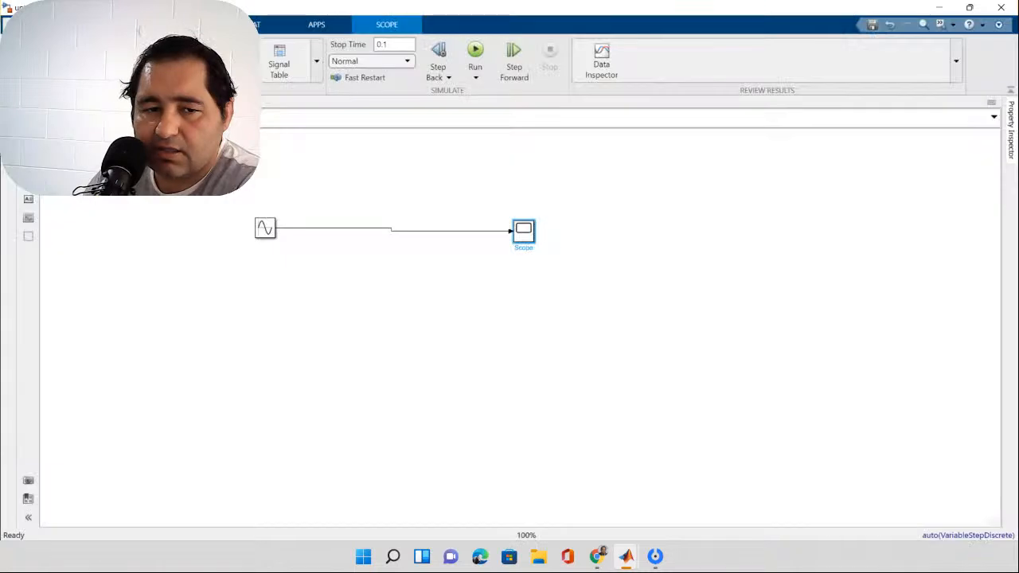
key("Escape")
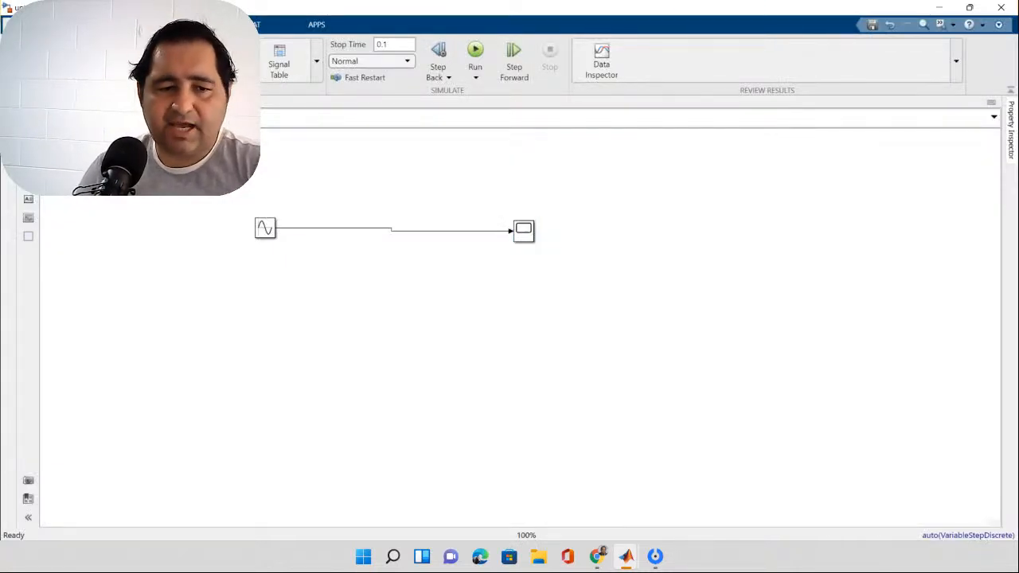
Step: Set the Sine Wave block's sample time to 0.001
left_click(265, 229)
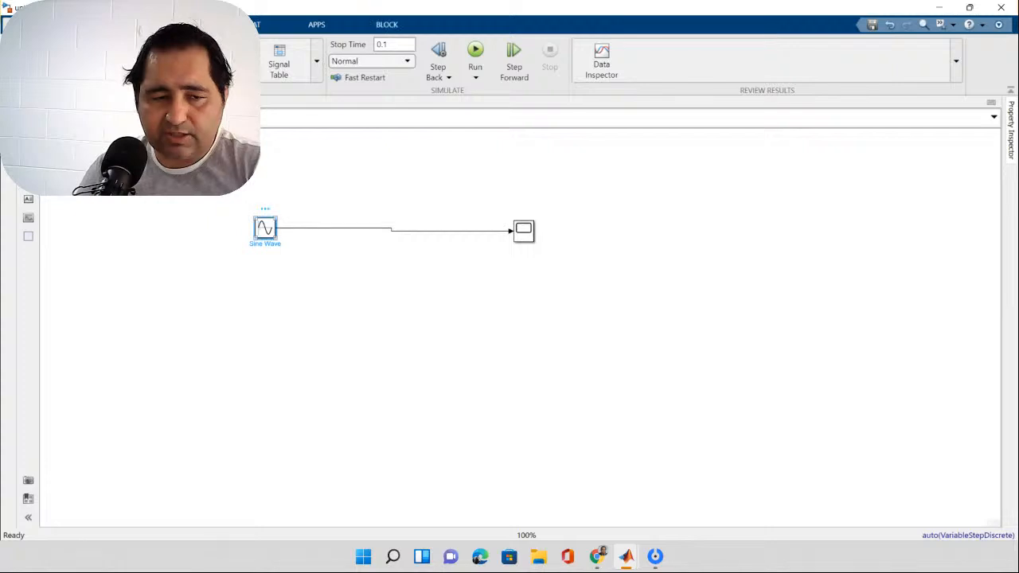
double_click(265, 228)
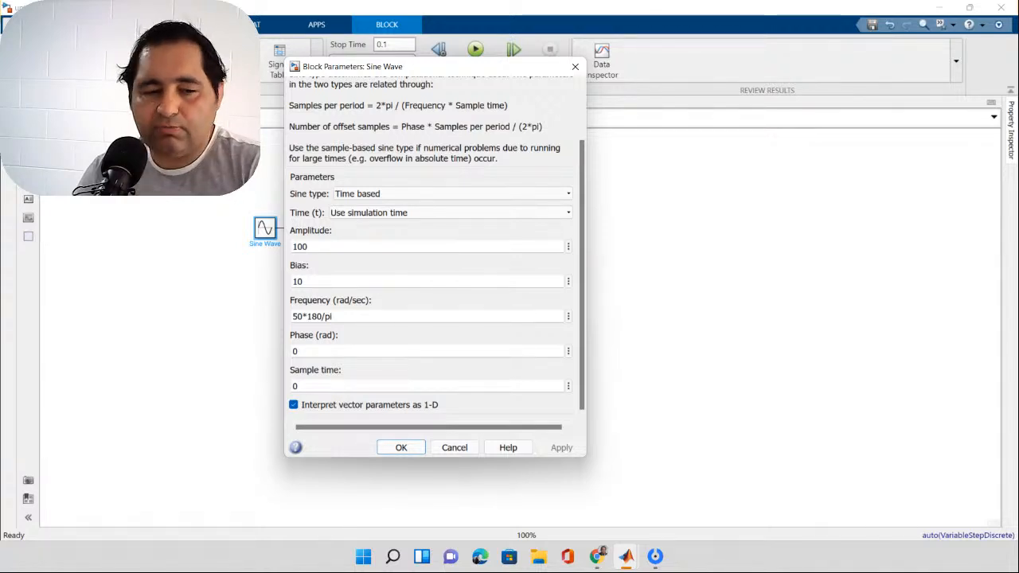
double_click(296, 387)
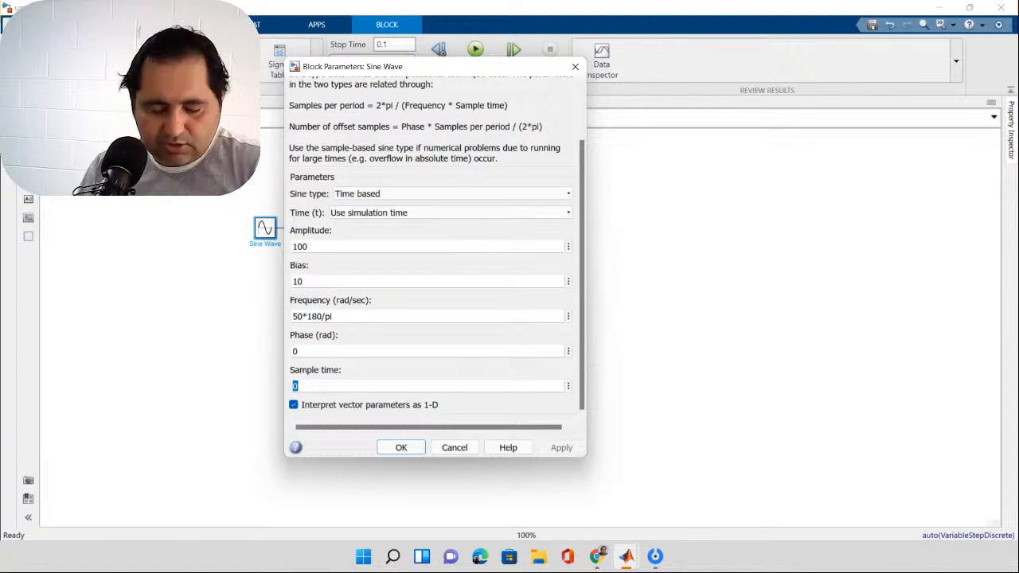
type("0.0")
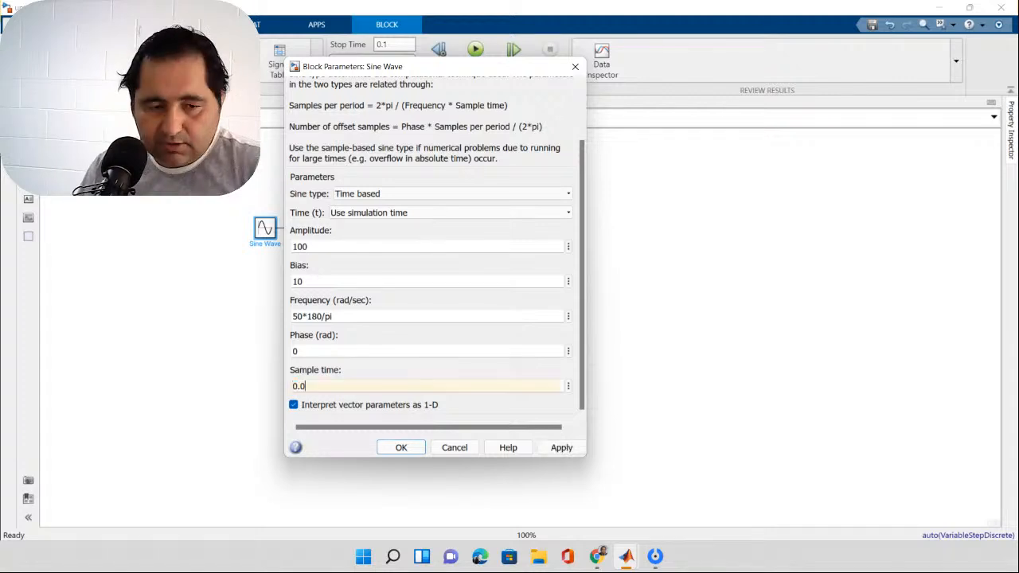
type("00")
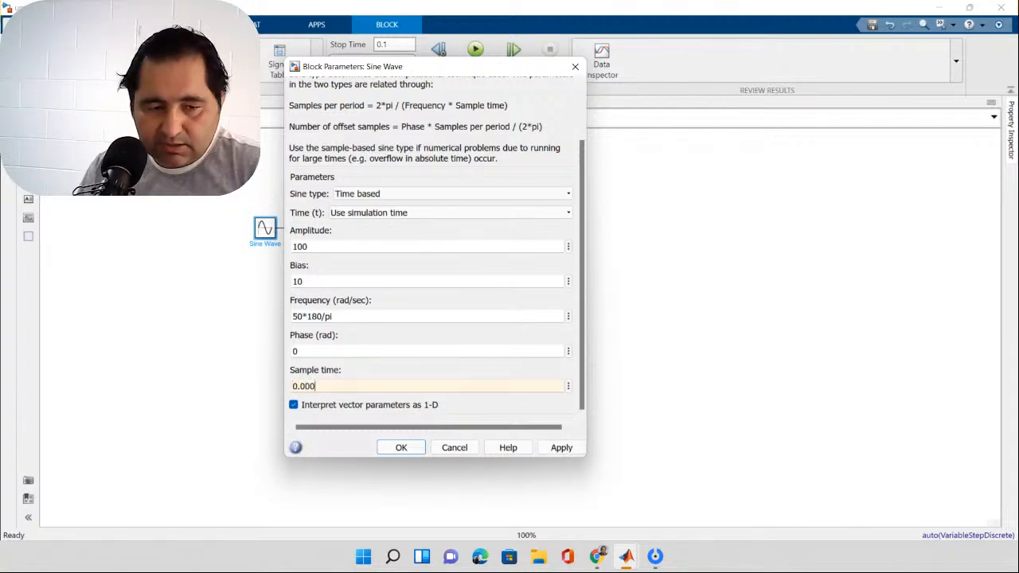
key("BackSpace")
type("1")
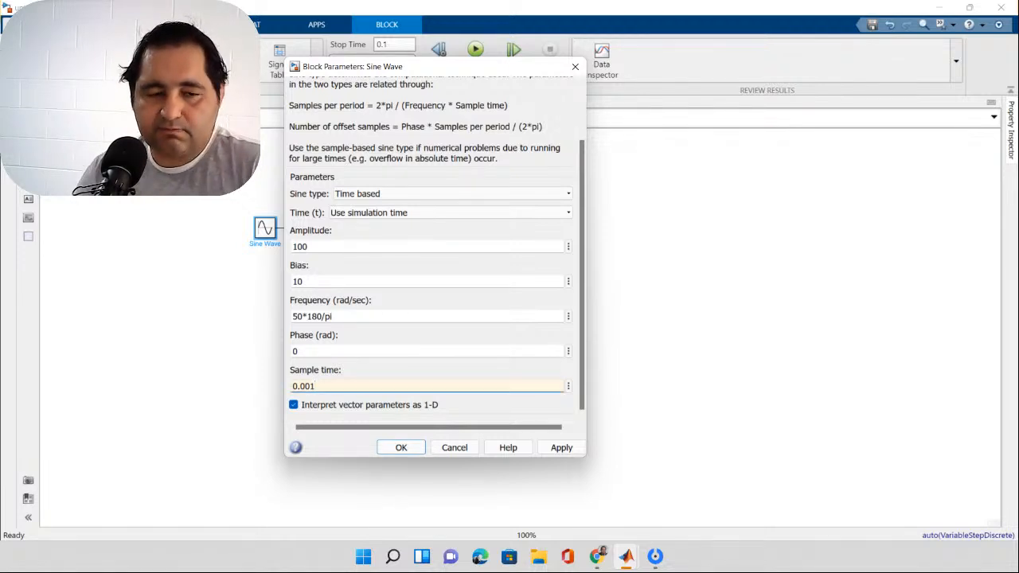
key("Return")
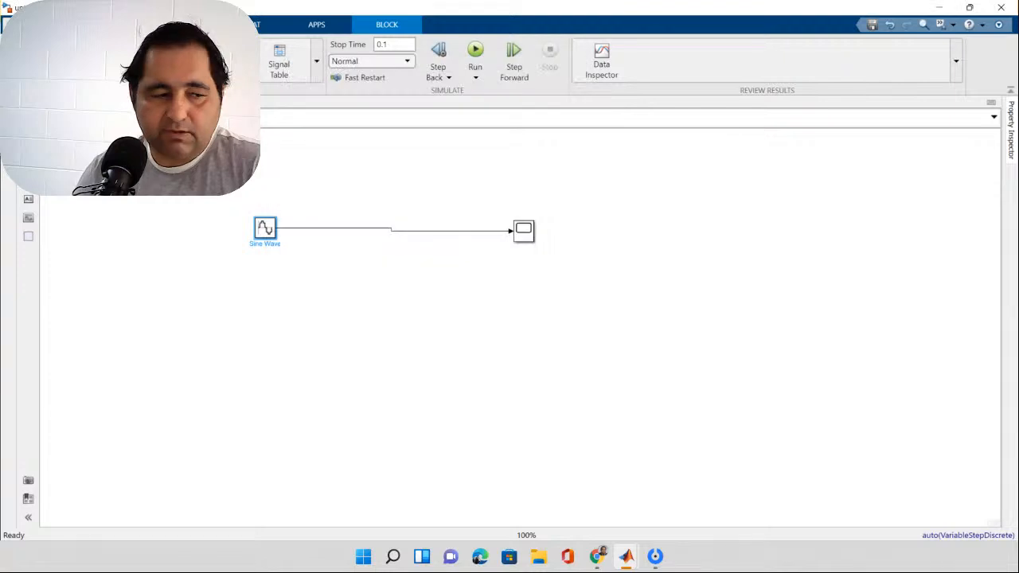
Step: Run the simulation and examine the waveform in the Scope between about 0.035 and 0.046 seconds, closing the Scope when done
left_click(475, 56)
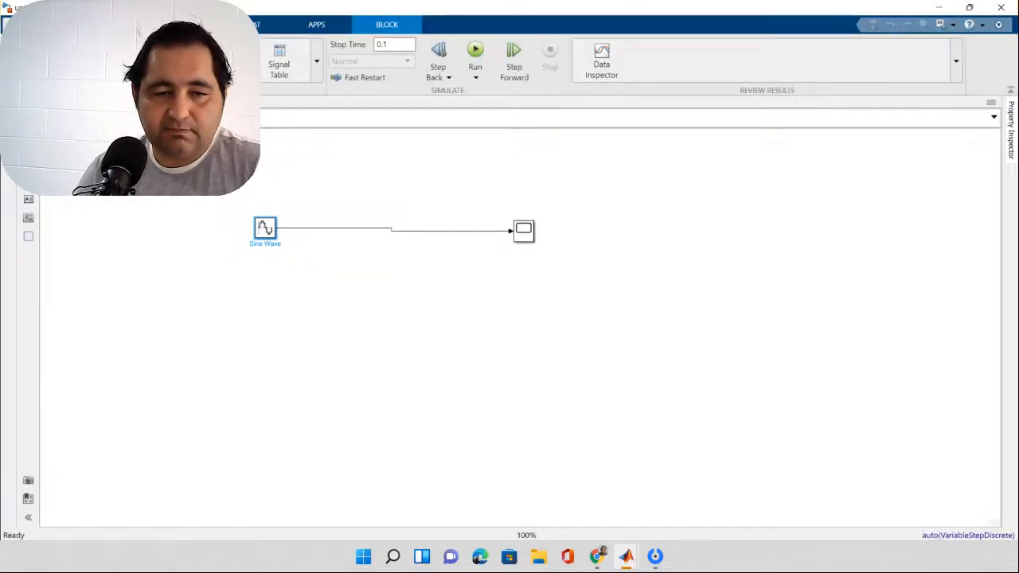
double_click(523, 230)
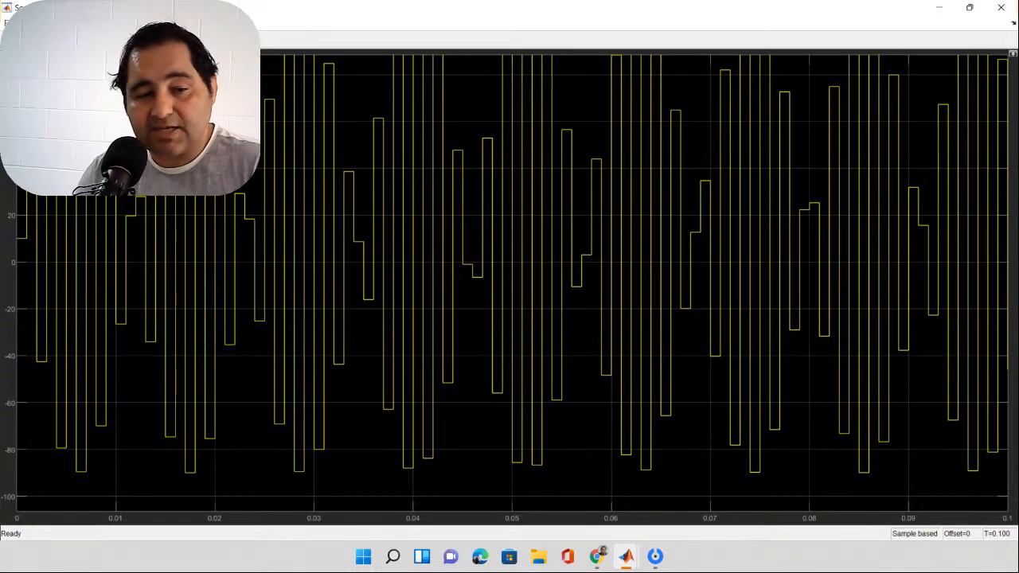
left_click_drag(367, 489, 471, 52)
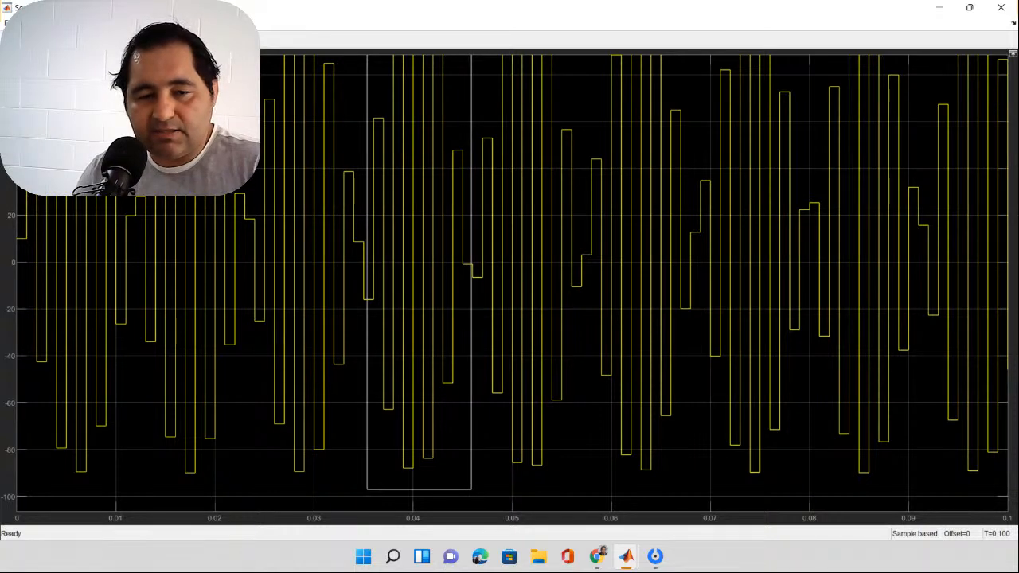
left_click_drag(470, 53, 470, 52)
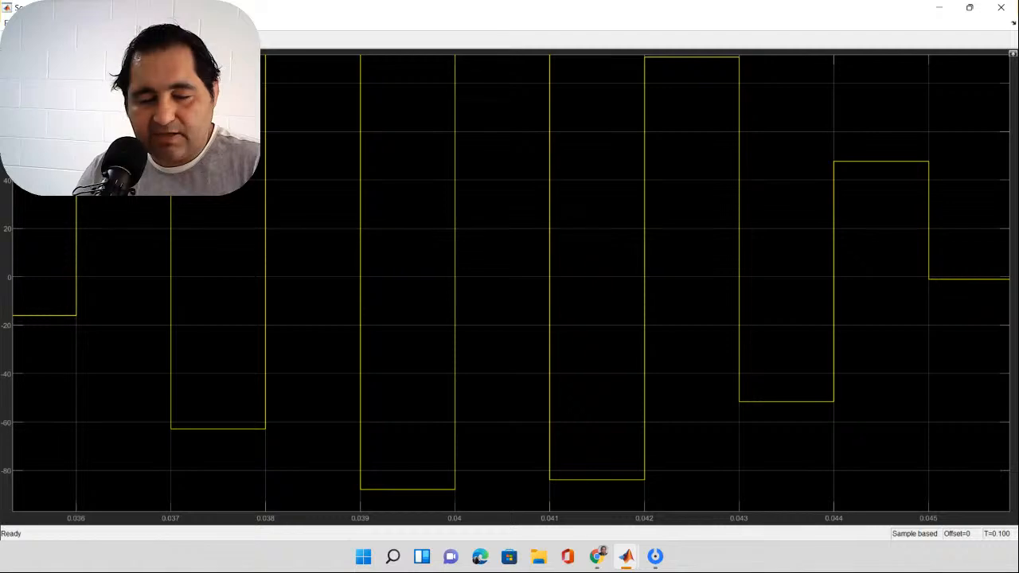
double_click(511, 283)
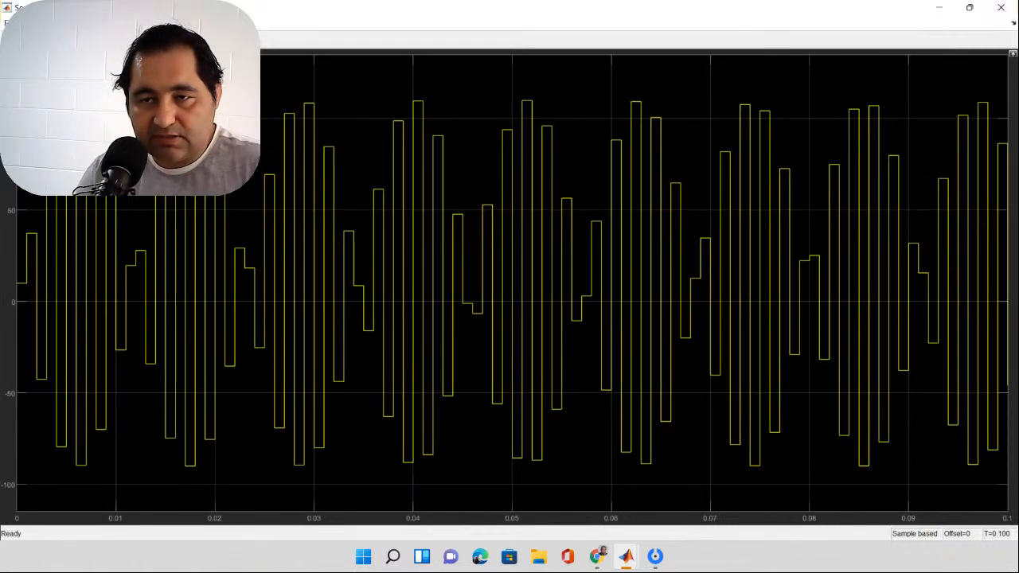
left_click(1002, 7)
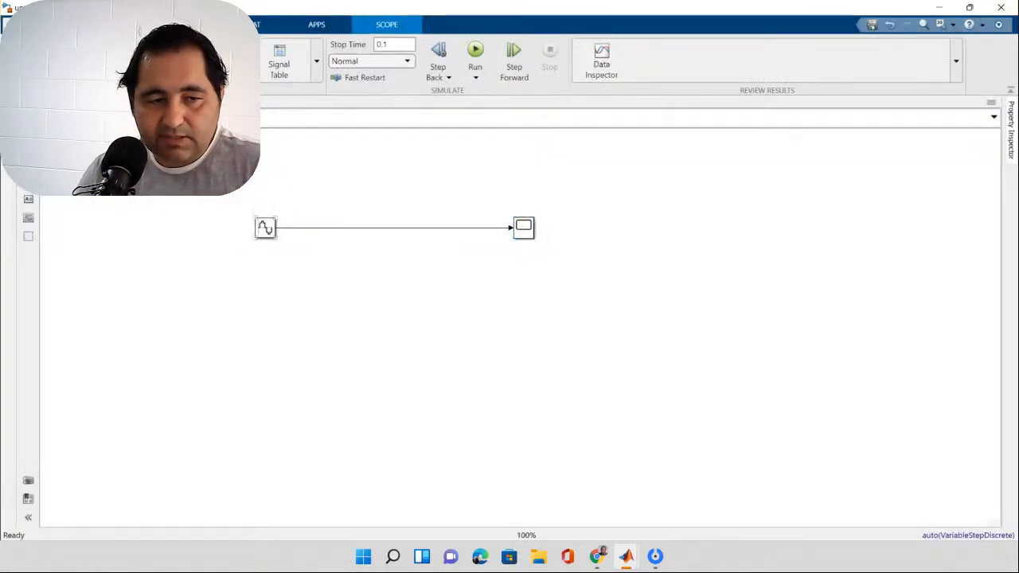
Step: Reduce the Sine Wave block's sample time to 0.0001
double_click(265, 228)
scroll(434, 255, "down", 3)
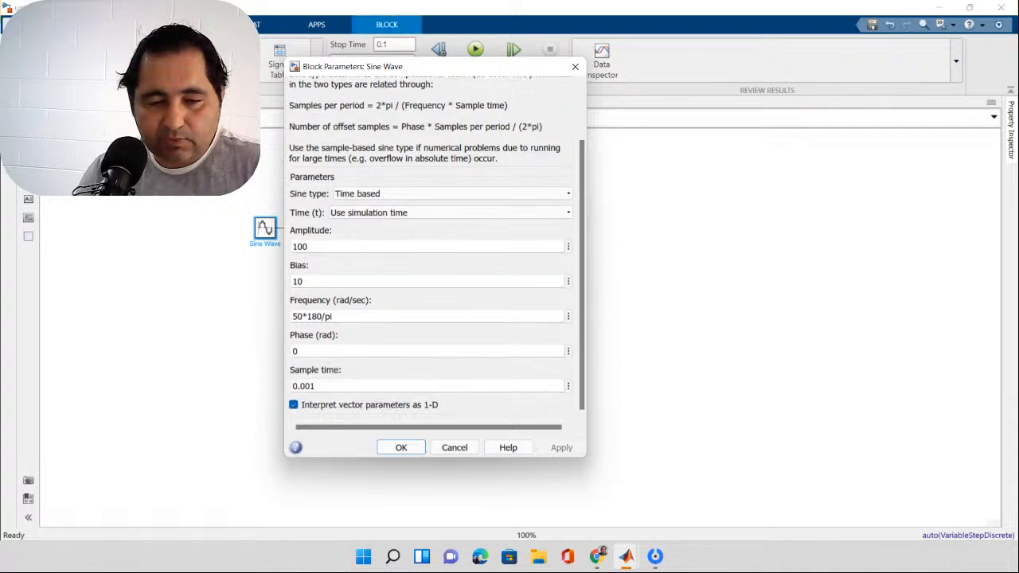
double_click(310, 386)
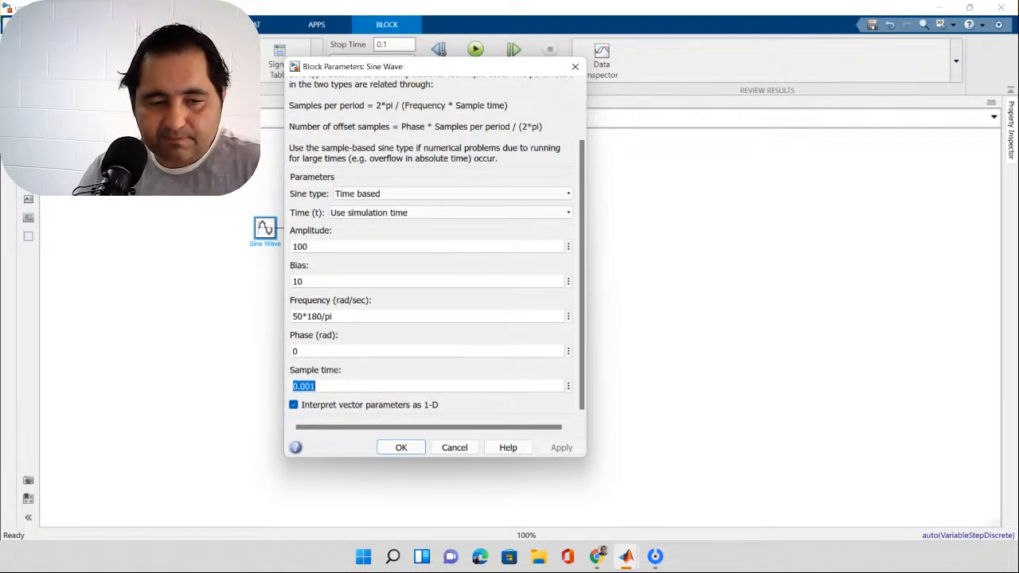
left_click(310, 386)
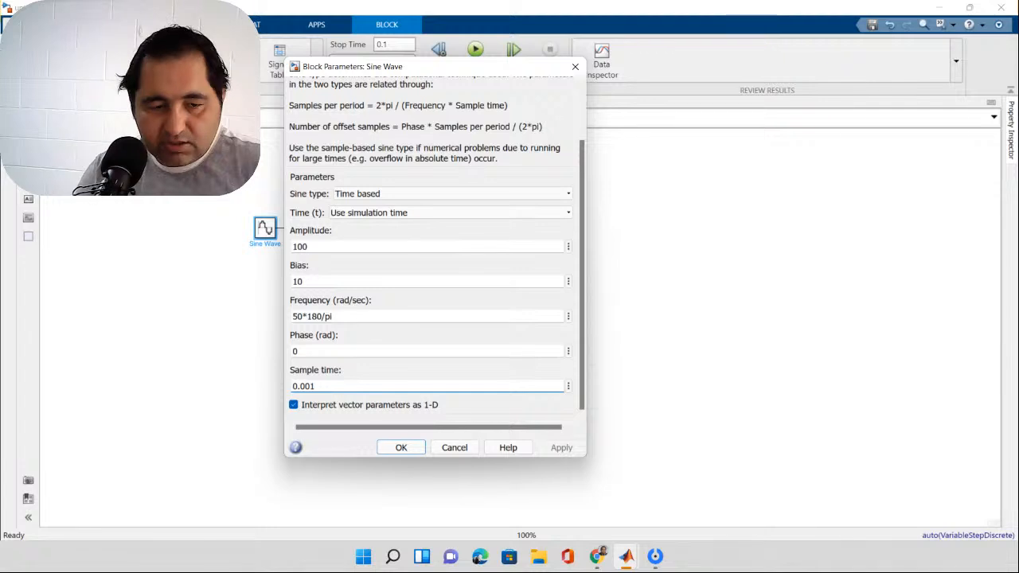
type("0")
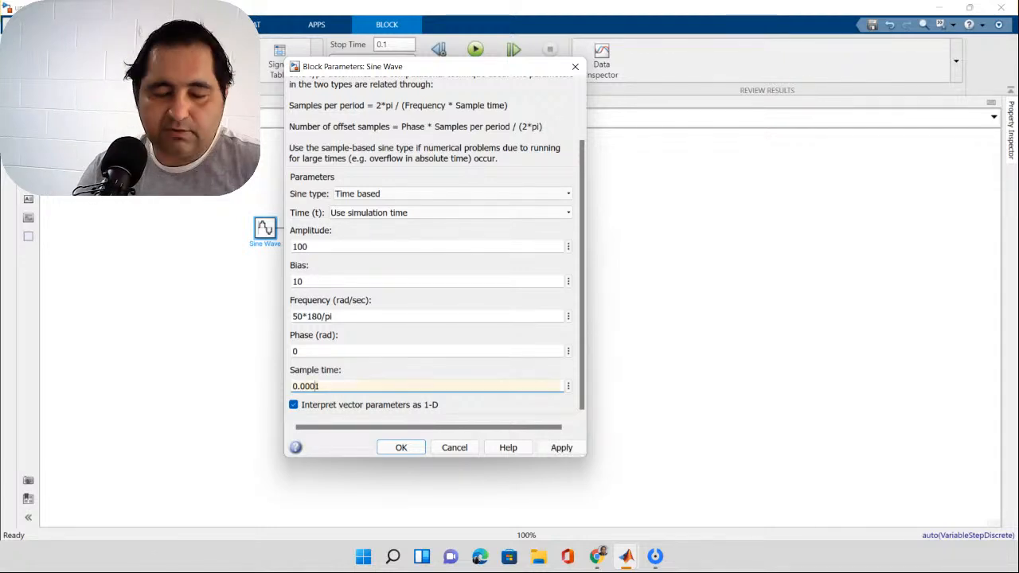
key("Return")
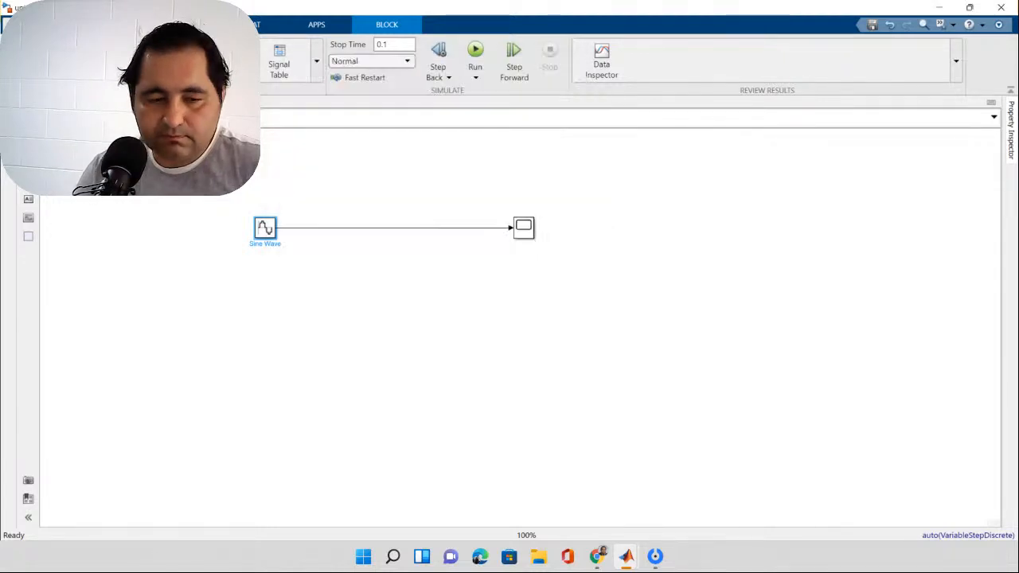
Step: Rerun the simulation and examine the waveform in the Scope between about 0.024 and 0.041 seconds, closing the Scope when done
left_click(475, 50)
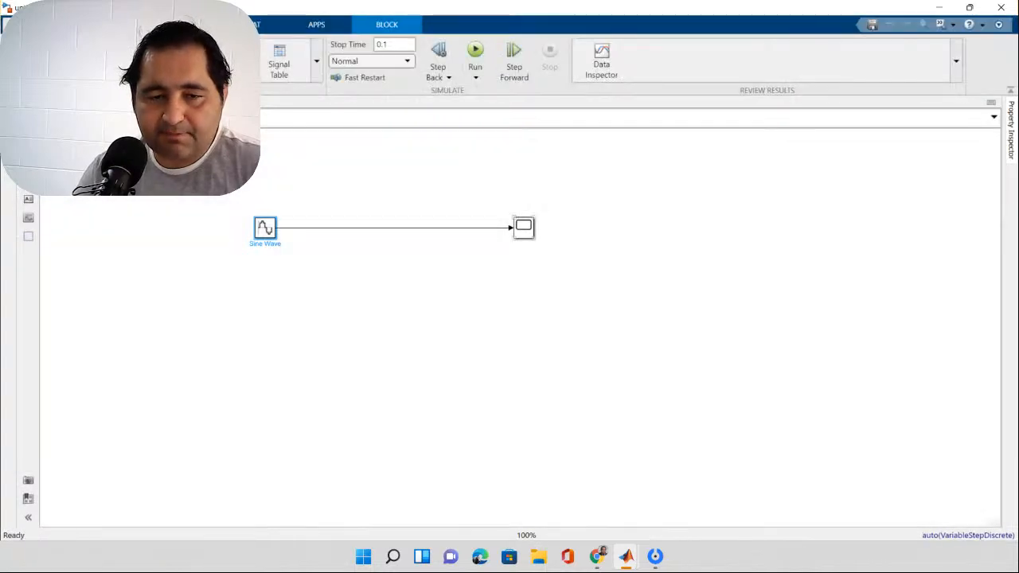
double_click(524, 227)
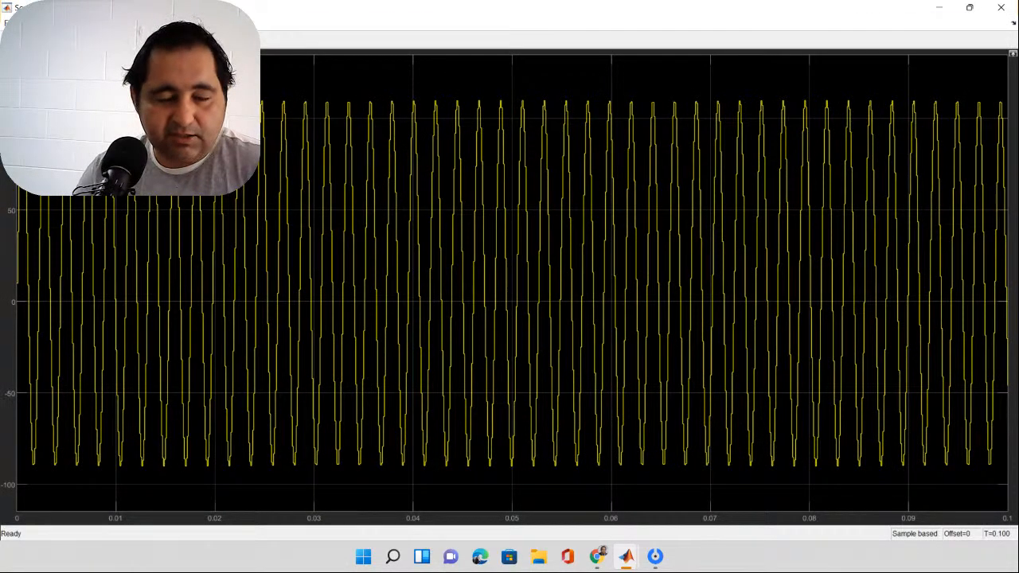
left_click_drag(257, 77, 431, 470)
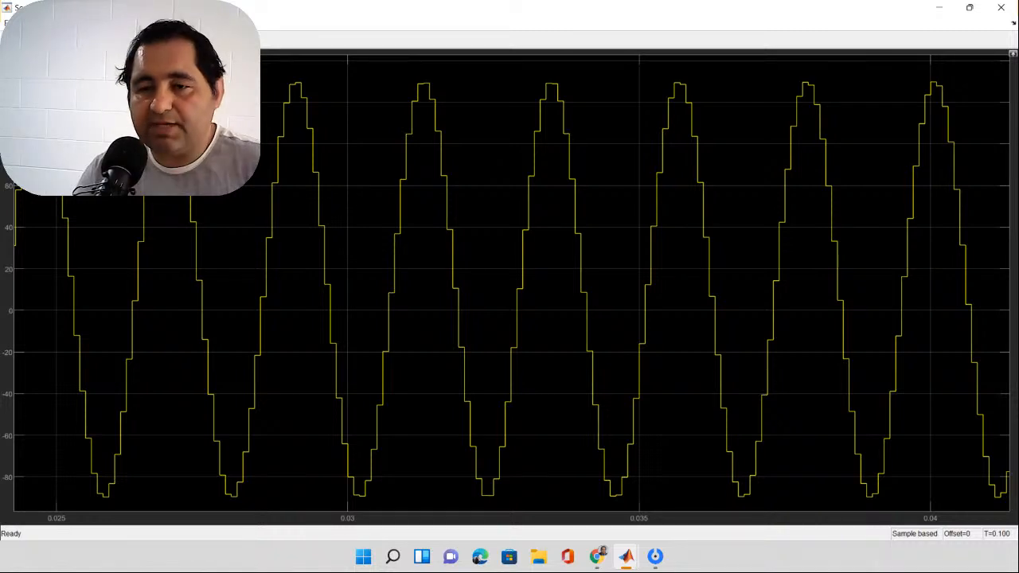
left_click(1001, 7)
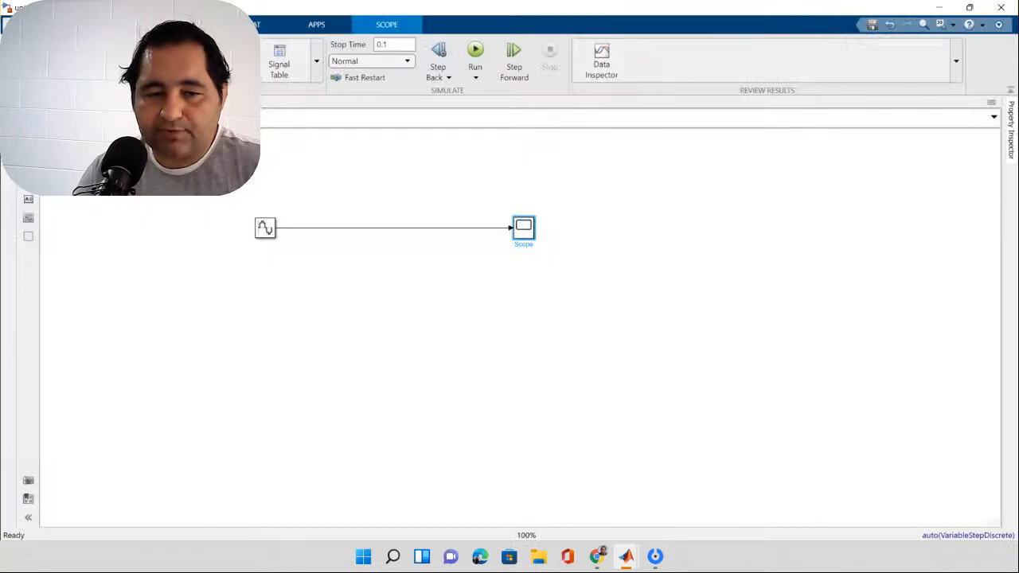
Step: Reduce the Sine Wave block's sample time to 0.00001
left_click(265, 228)
double_click(265, 228)
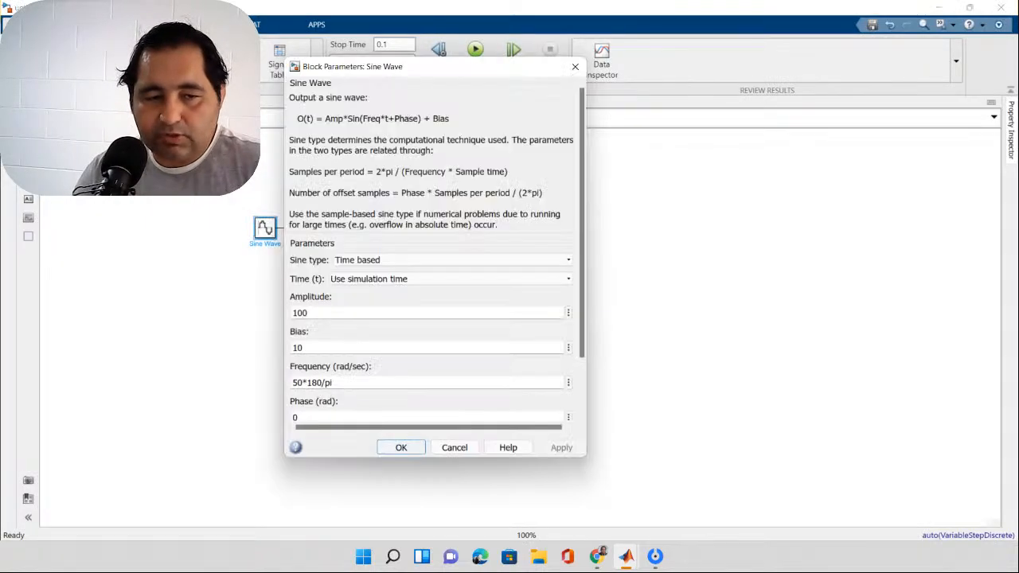
scroll(434, 255, "down", 2)
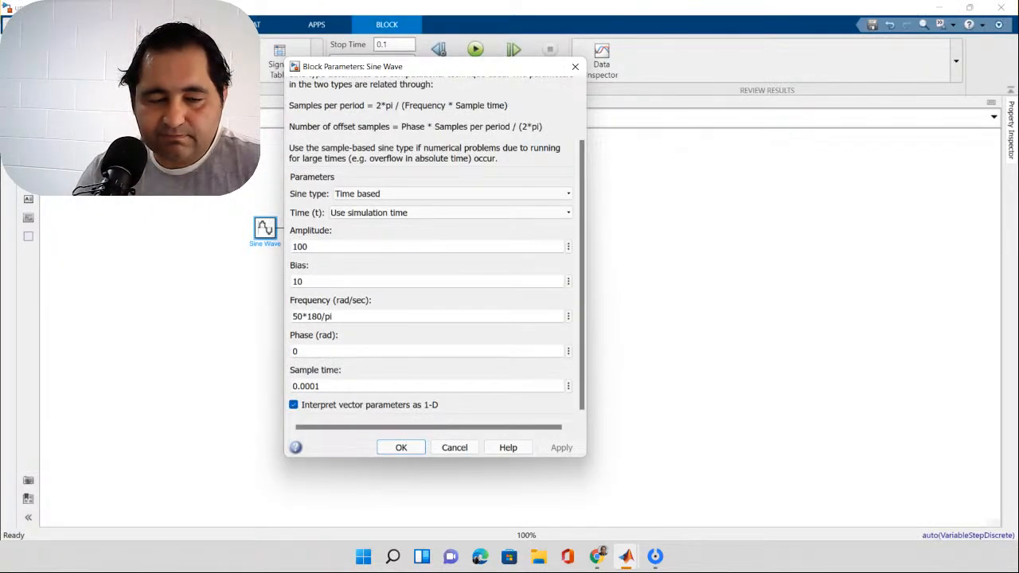
double_click(306, 386)
left_click(317, 387)
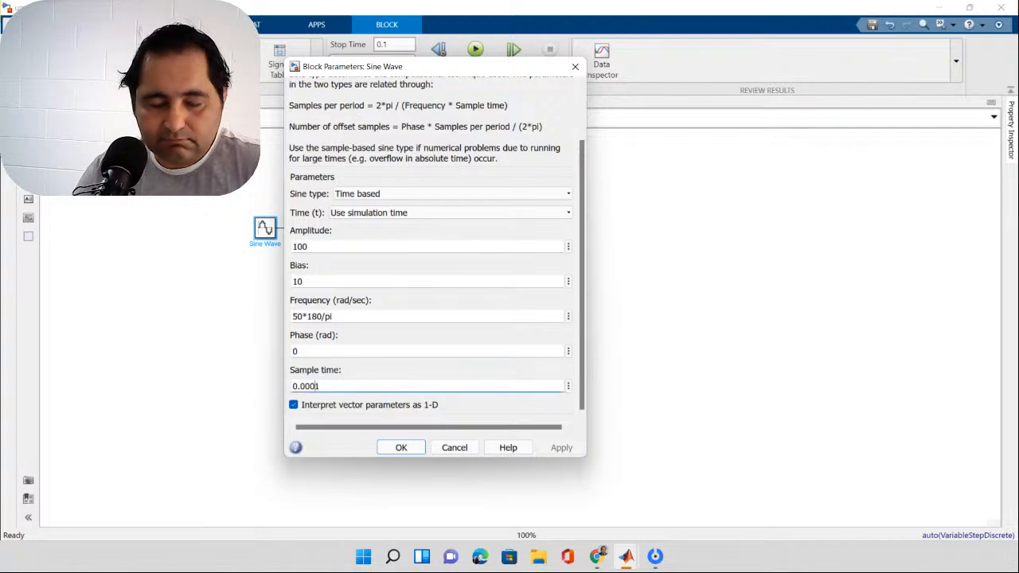
type("0")
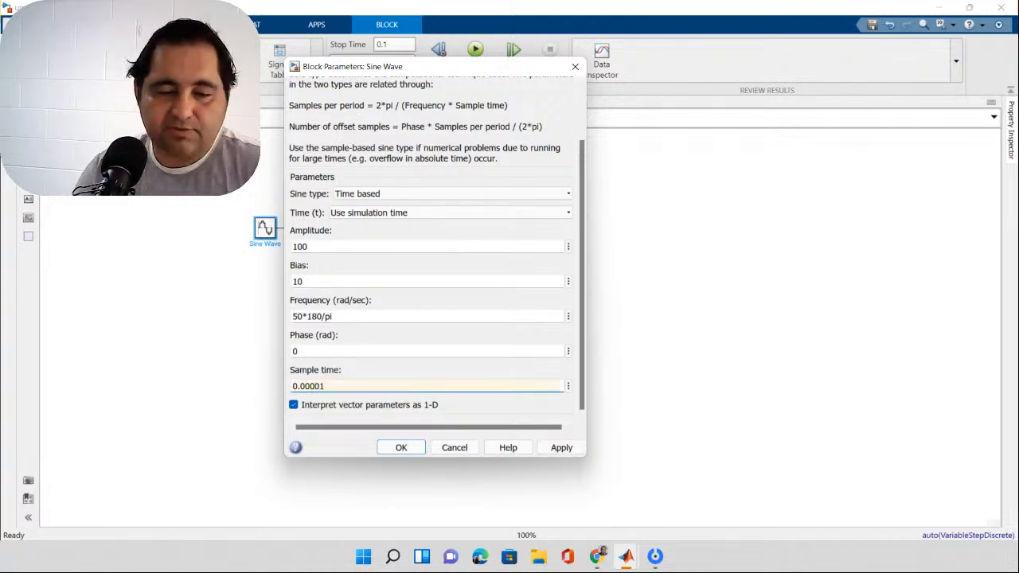
key("Return")
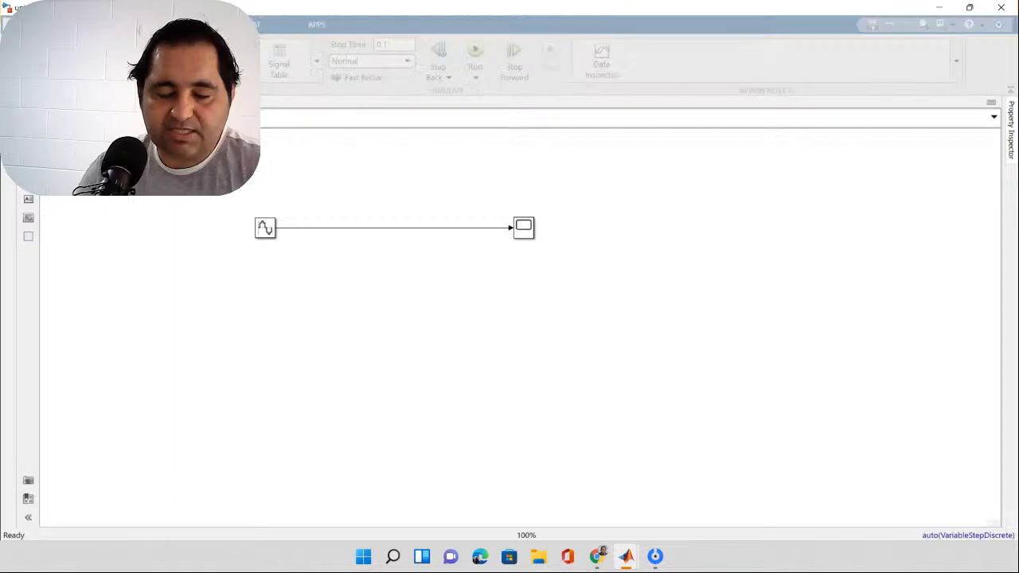
Step: Examine the waveform's smoothness in the Scope between about 0.014 and 0.025 seconds and close the Scope
double_click(523, 228)
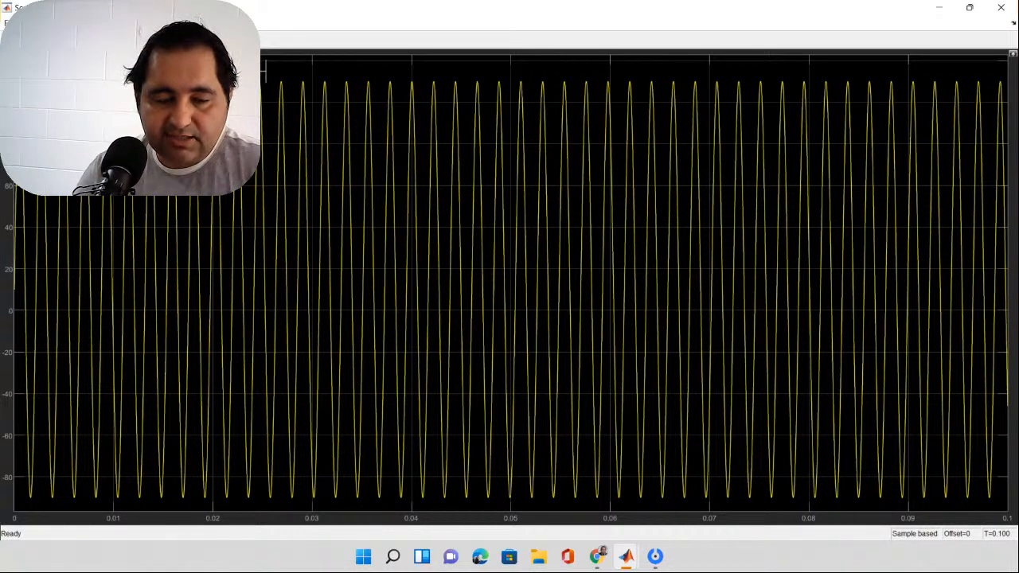
left_click_drag(263, 70, 156, 510)
left_click_drag(263, 509, 258, 508)
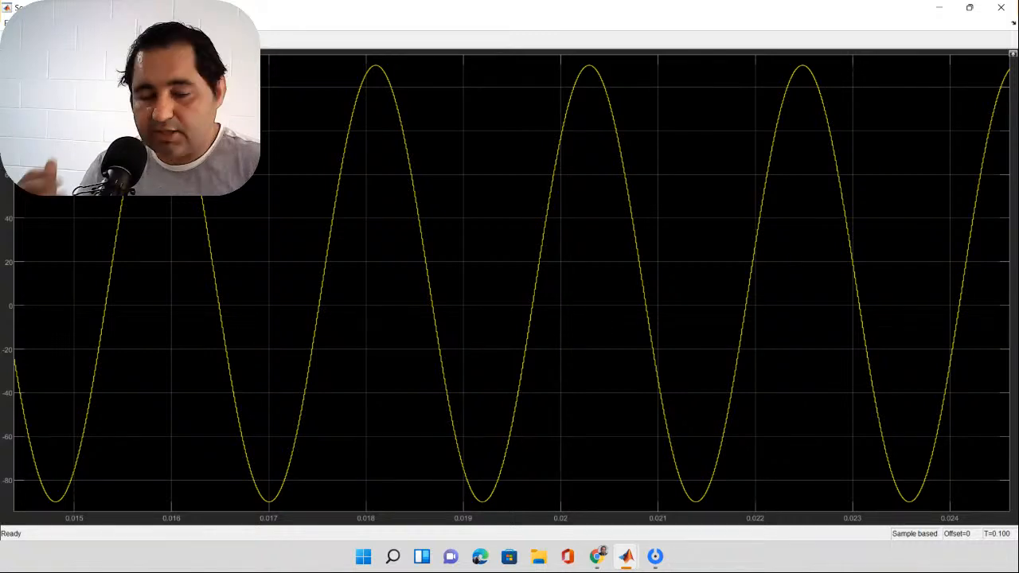
key("alt+F4")
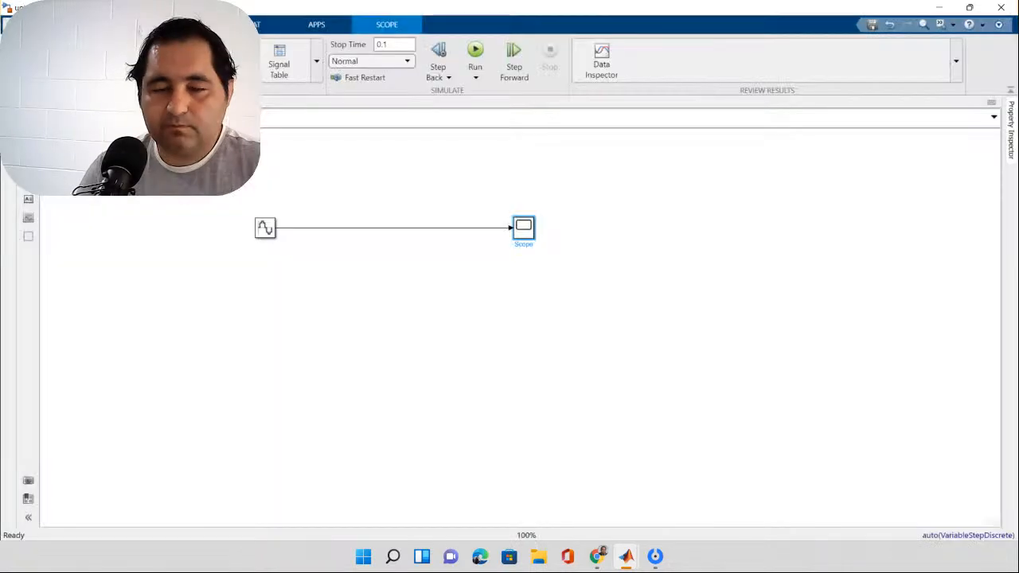
Step: Add an Integrator block from the Simulink Continuous library to the model, just below the line between the Sine Wave and the Scope
key("Escape")
key("ctrl+shift+l")
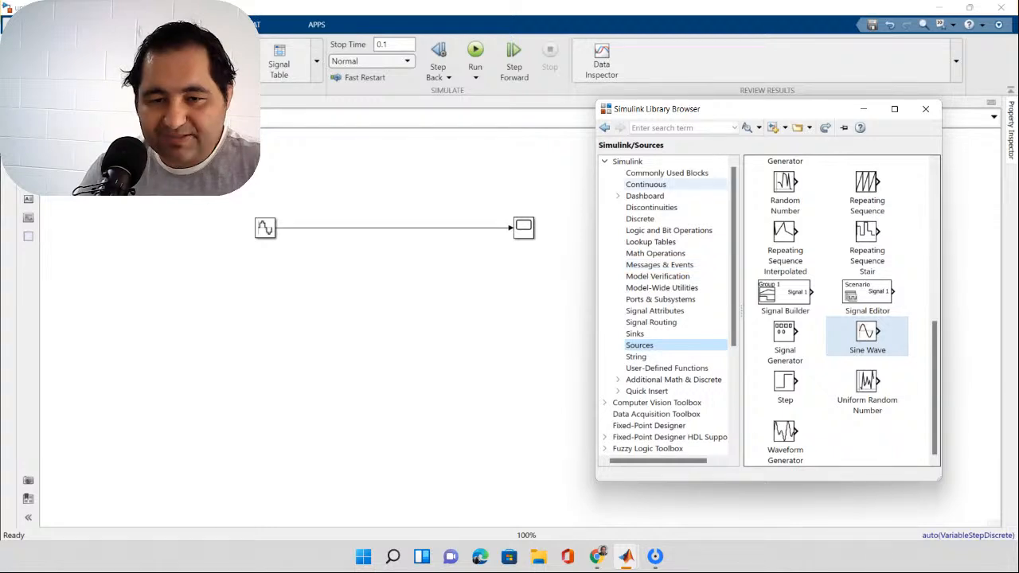
left_click(646, 185)
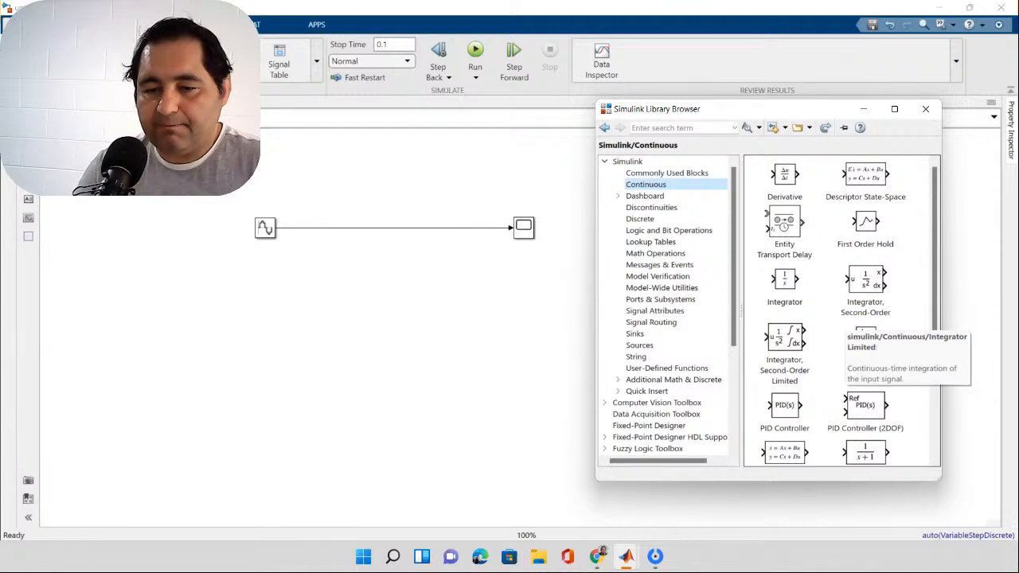
scroll(865, 318, "down", 4)
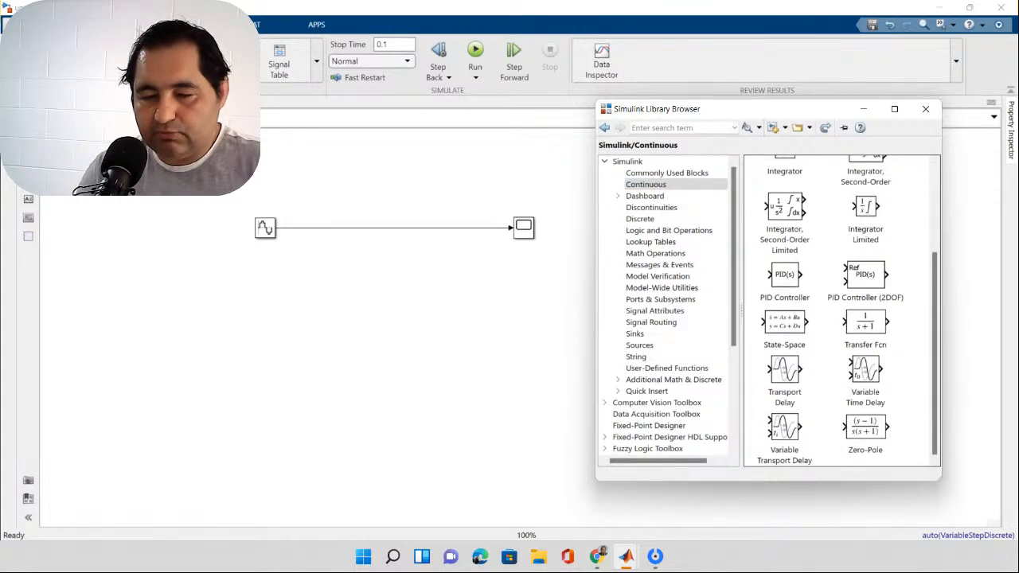
scroll(866, 318, "up", 2)
scroll(866, 358, "up", 1)
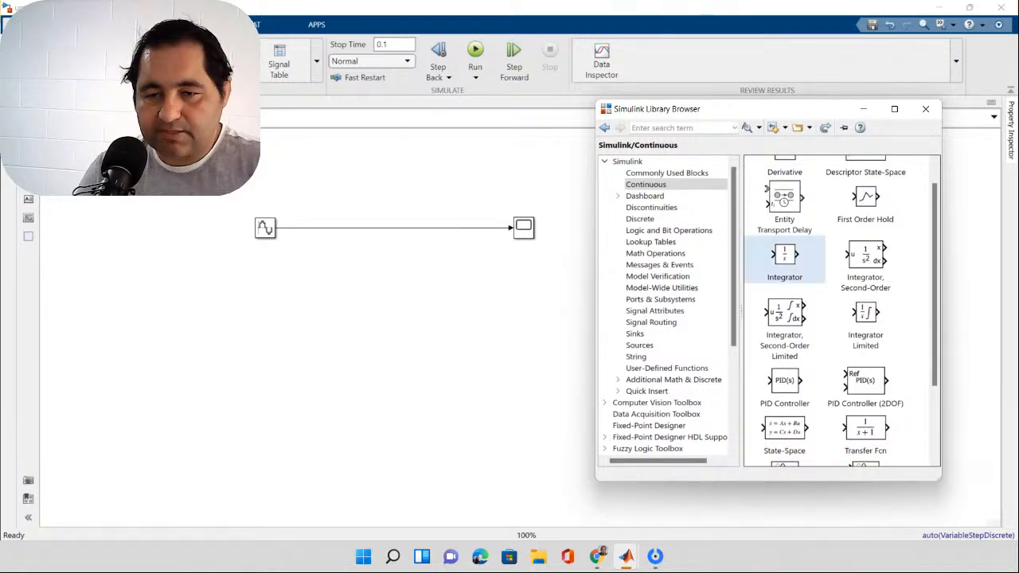
left_click_drag(784, 254, 374, 275)
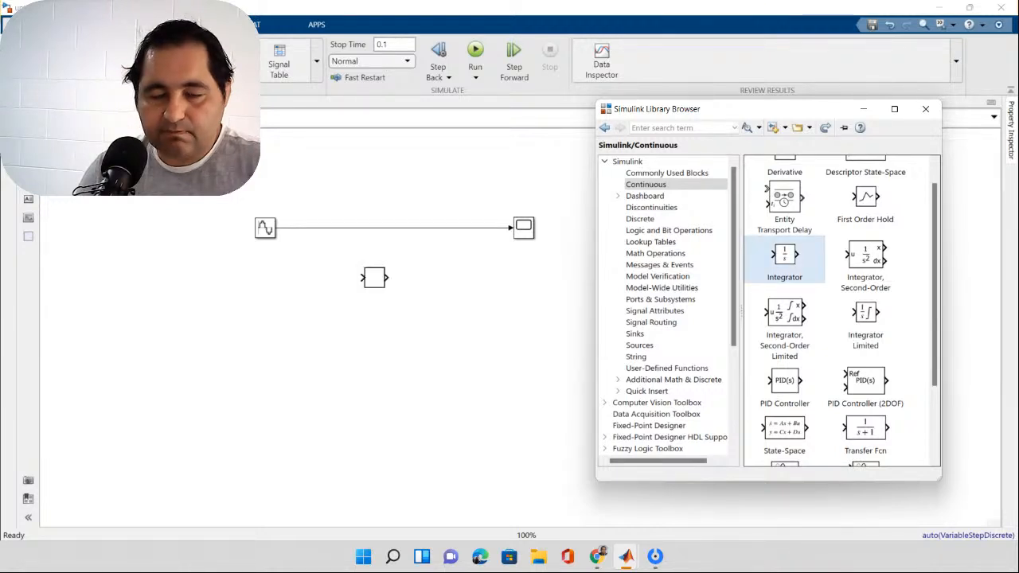
Step: Add a Derivative block from the Simulink Continuous library to the model, just below the Integrator
left_click(374, 275)
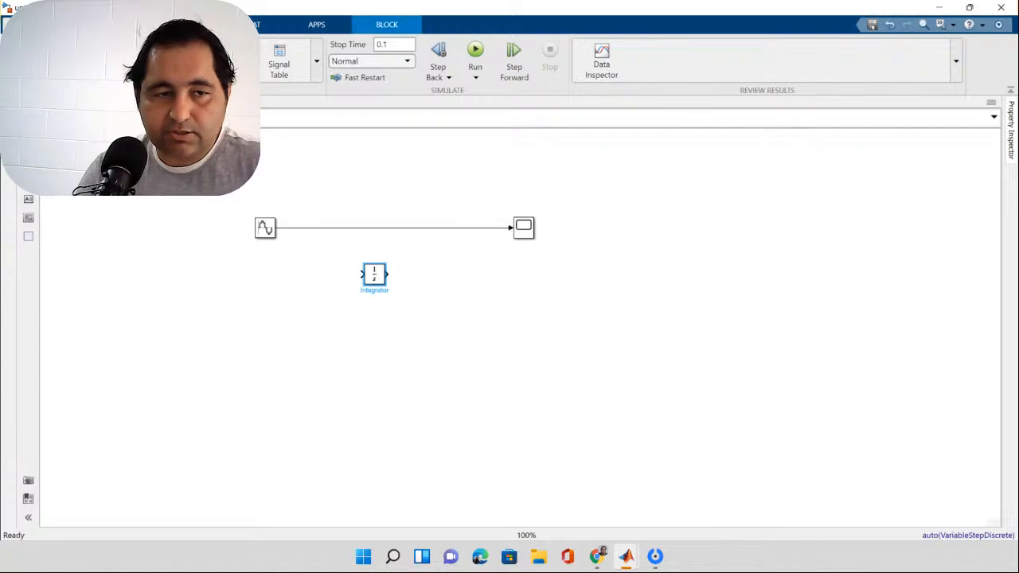
key("alt+Tab")
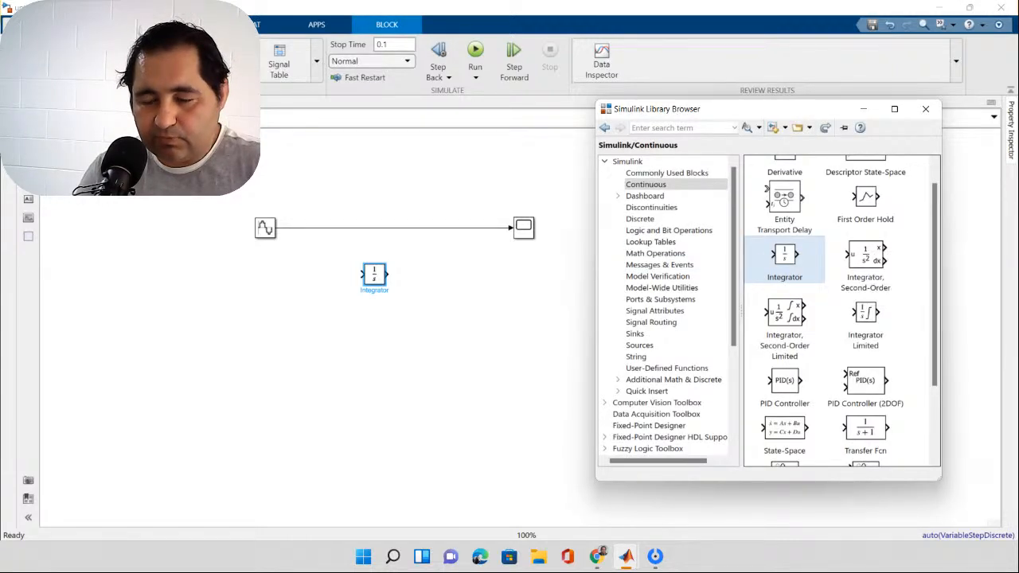
scroll(842, 310, "down", 1)
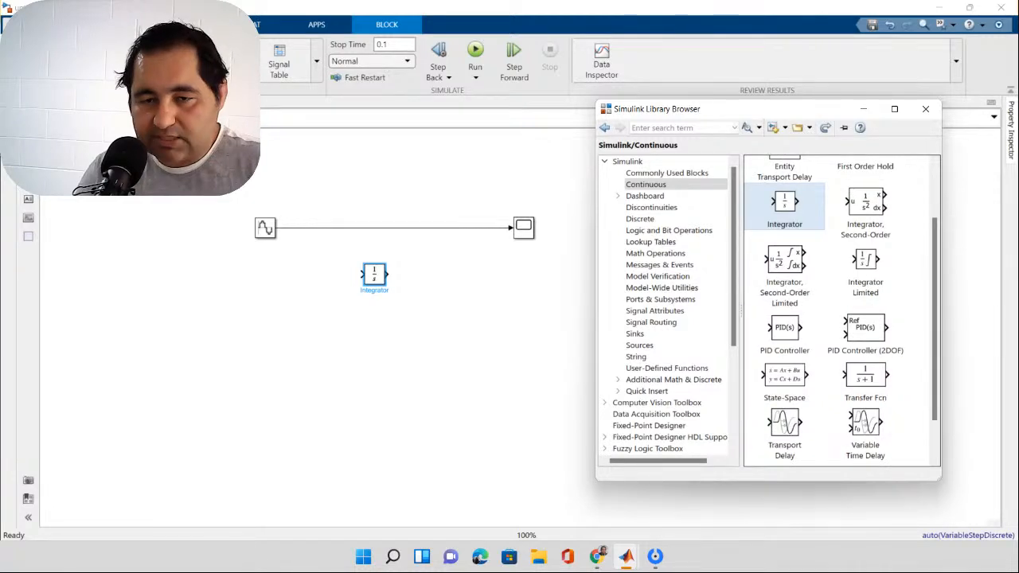
scroll(841, 310, "down", 1)
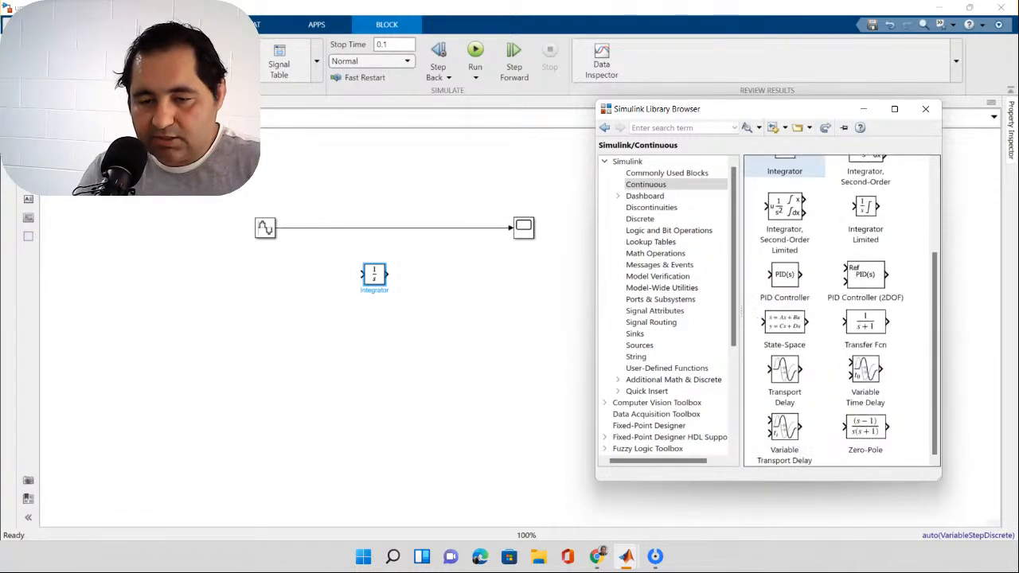
scroll(842, 311, "up", 3)
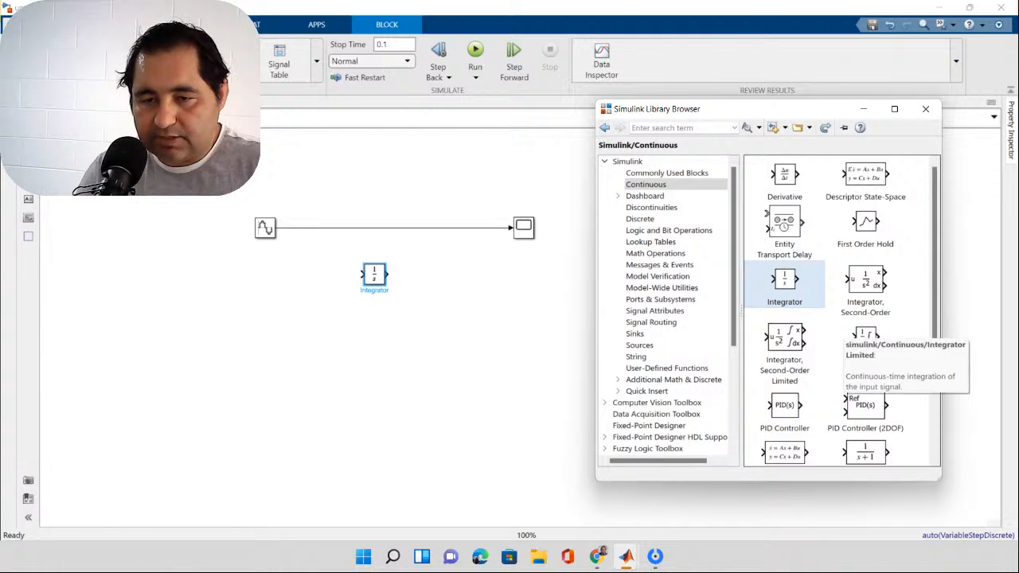
left_click(785, 175)
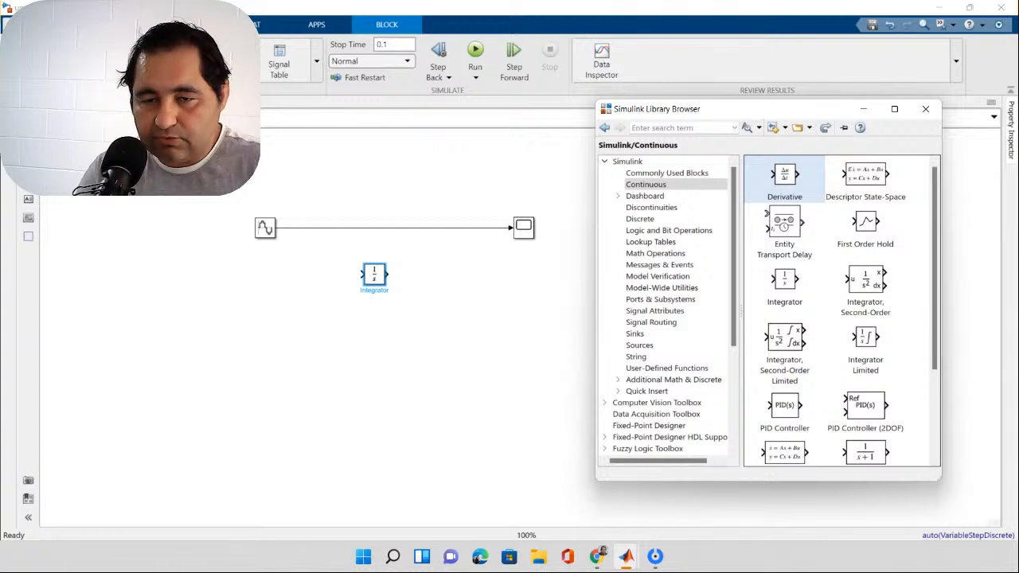
left_click_drag(785, 176, 388, 331)
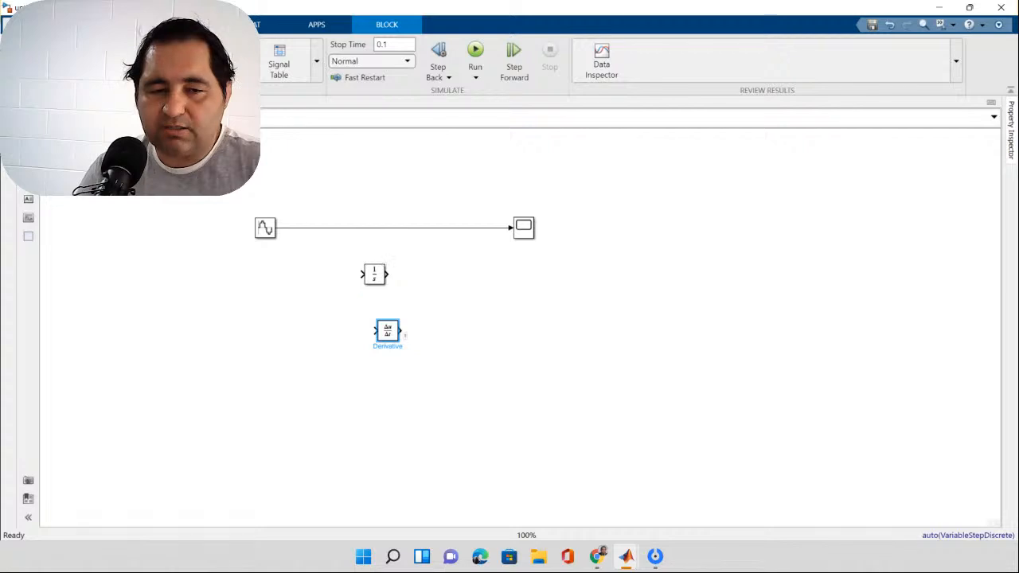
Step: Configure the Scope with 3 input ports and a layout of three displays stacked in one column, closing the Scope when done
double_click(524, 227)
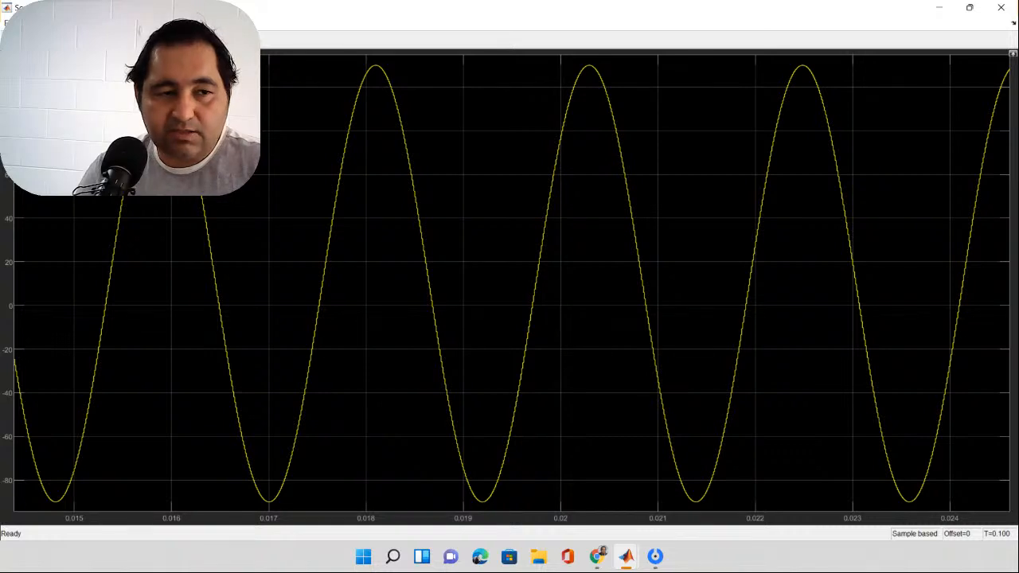
left_click(11, 39)
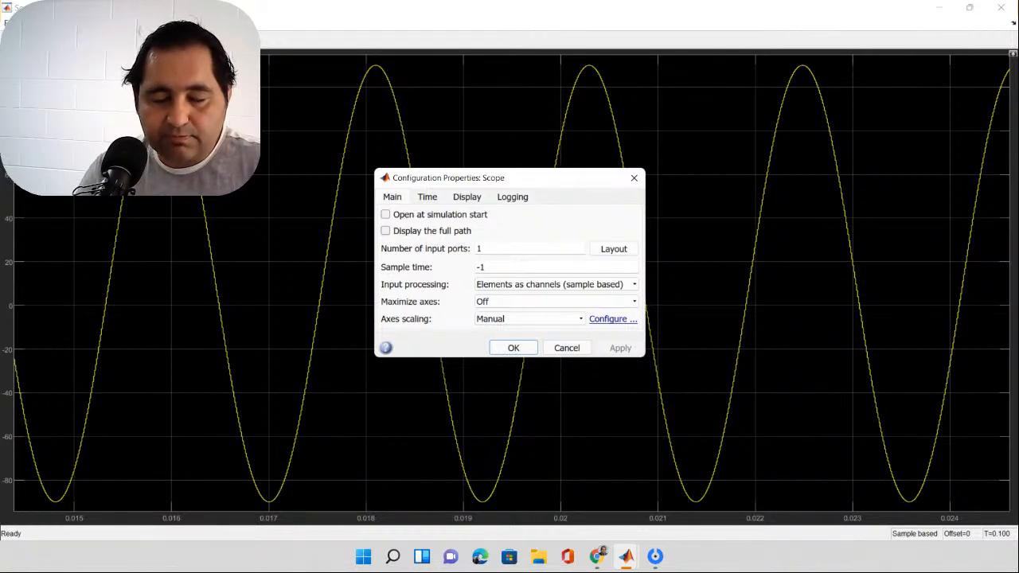
double_click(479, 249)
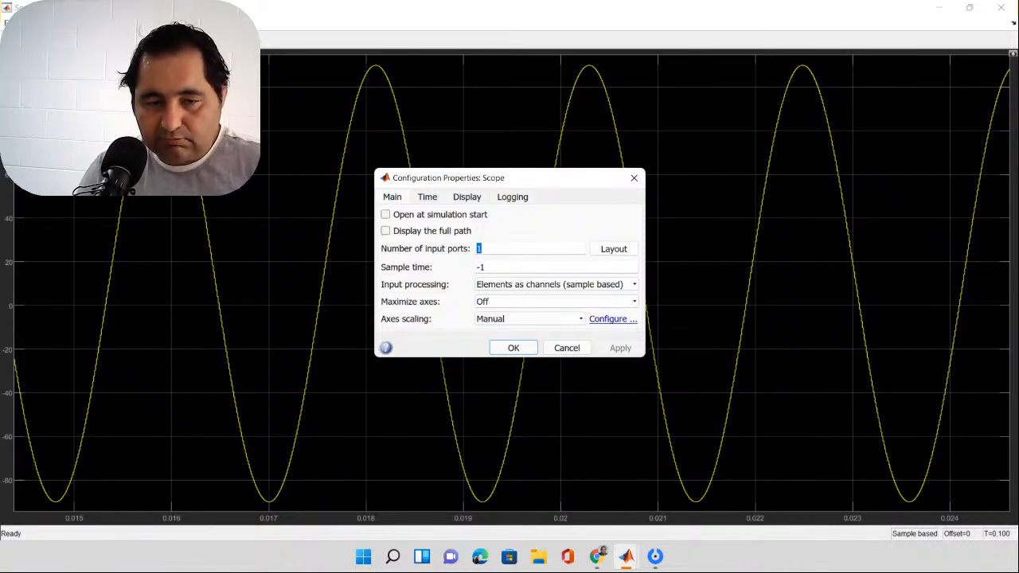
type("3")
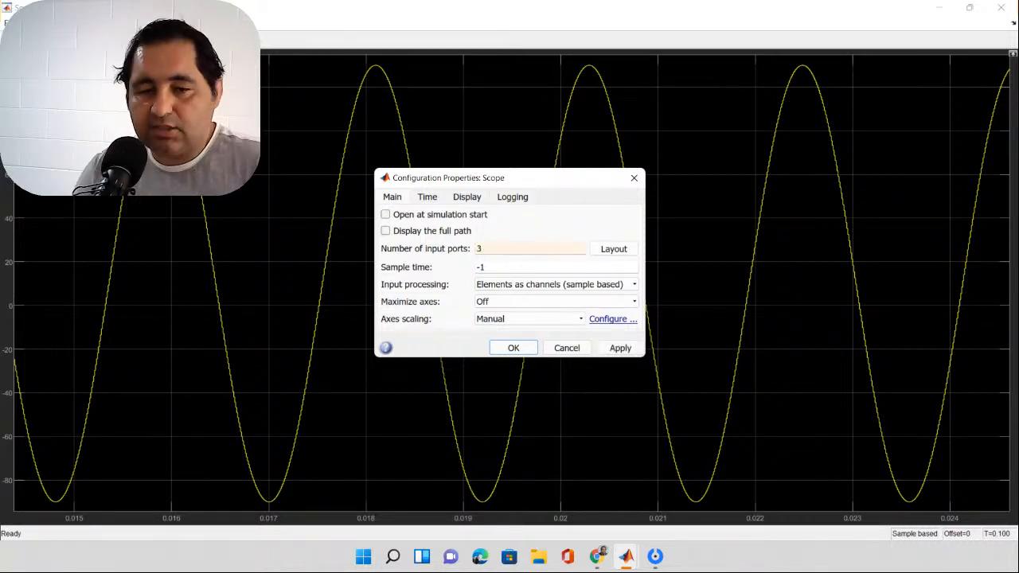
left_click(613, 248)
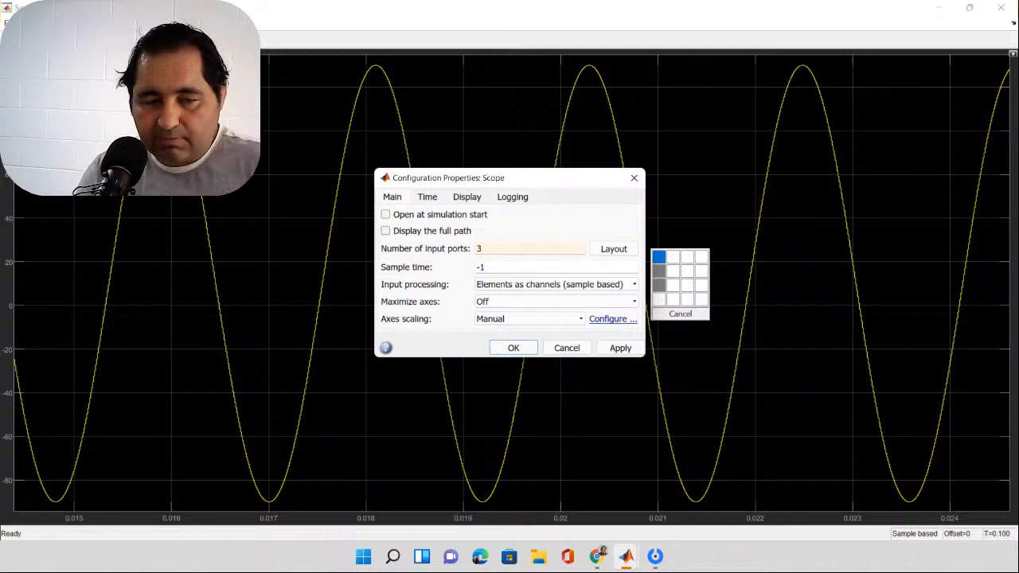
left_click(659, 284)
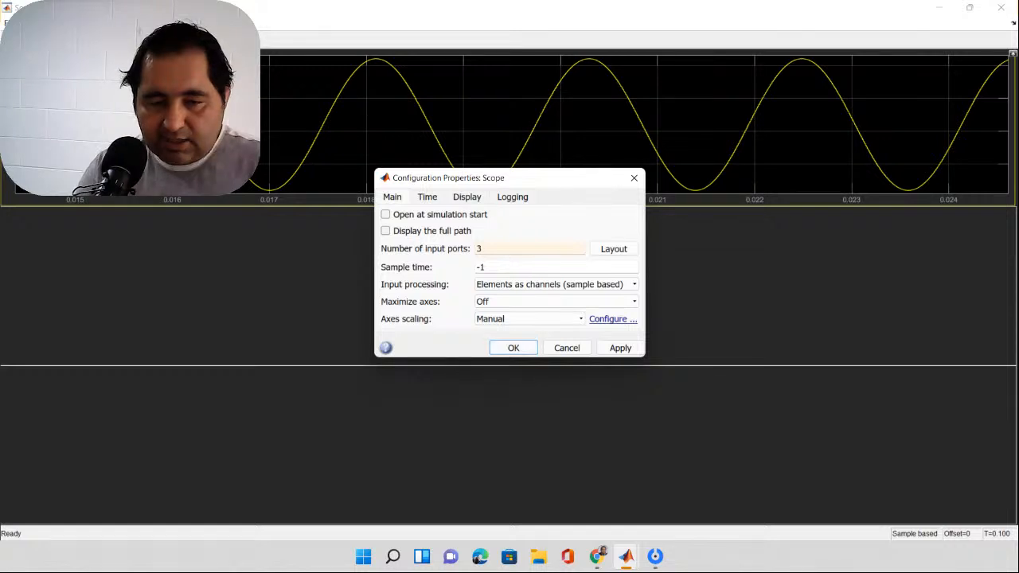
left_click(513, 348)
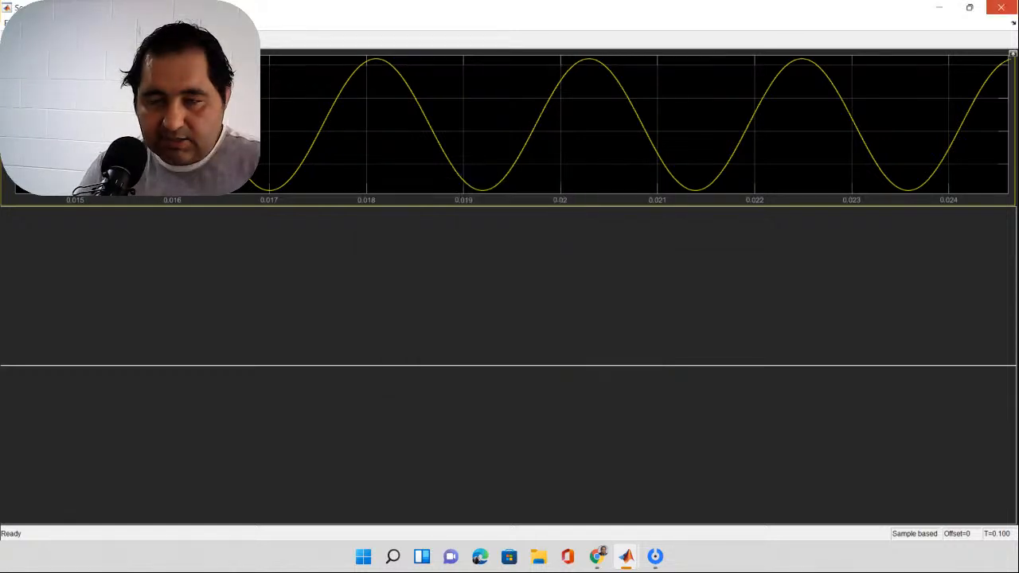
left_click(1001, 7)
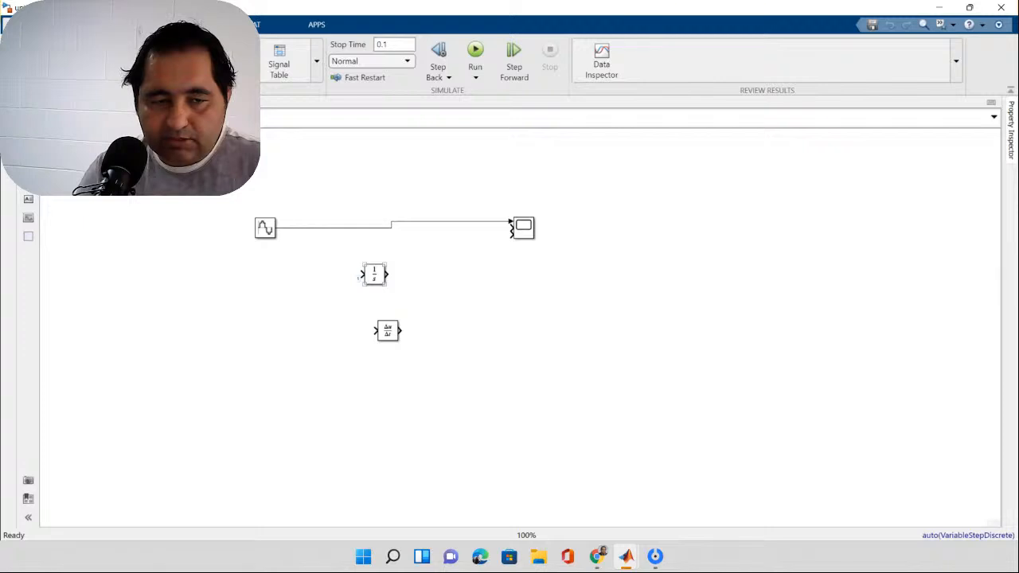
Step: Branch the Sine Wave signal into the Integrator and Derivative blocks and wire their outputs to the Scope's second and third inputs
mouse_move(360, 276)
left_mouse_down()
mouse_move(299, 270)
mouse_move(305, 227)
left_mouse_up()
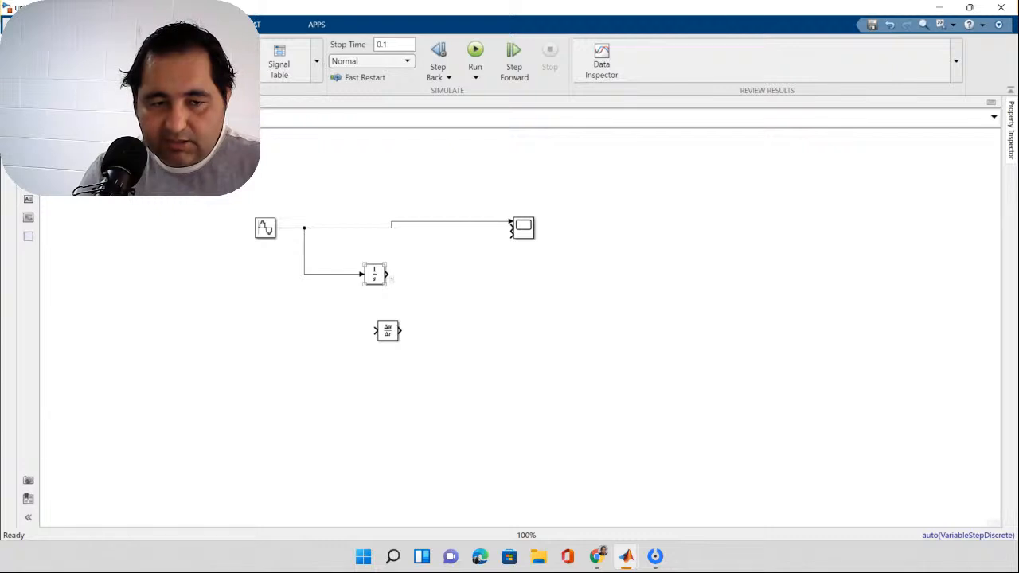
mouse_move(387, 275)
left_mouse_down()
mouse_move(455, 253)
mouse_move(481, 226)
mouse_move(507, 234)
left_mouse_up()
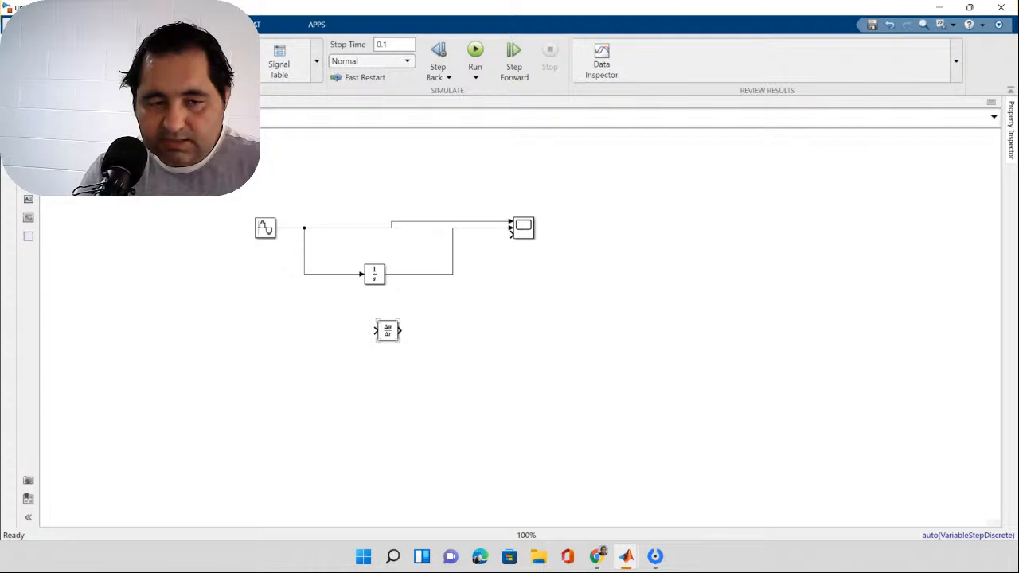
left_click_drag(375, 331, 303, 275)
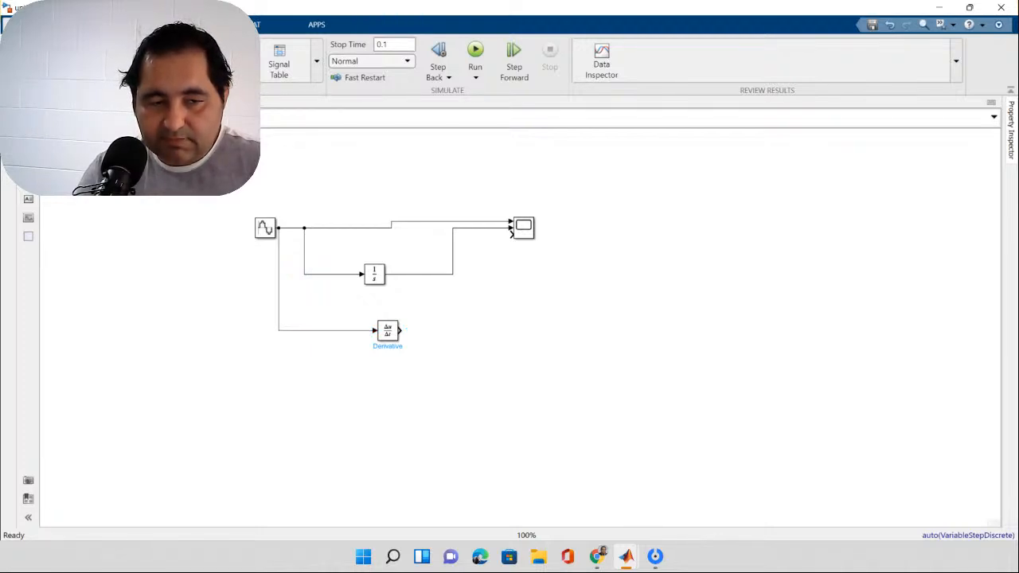
left_click_drag(279, 287, 305, 286)
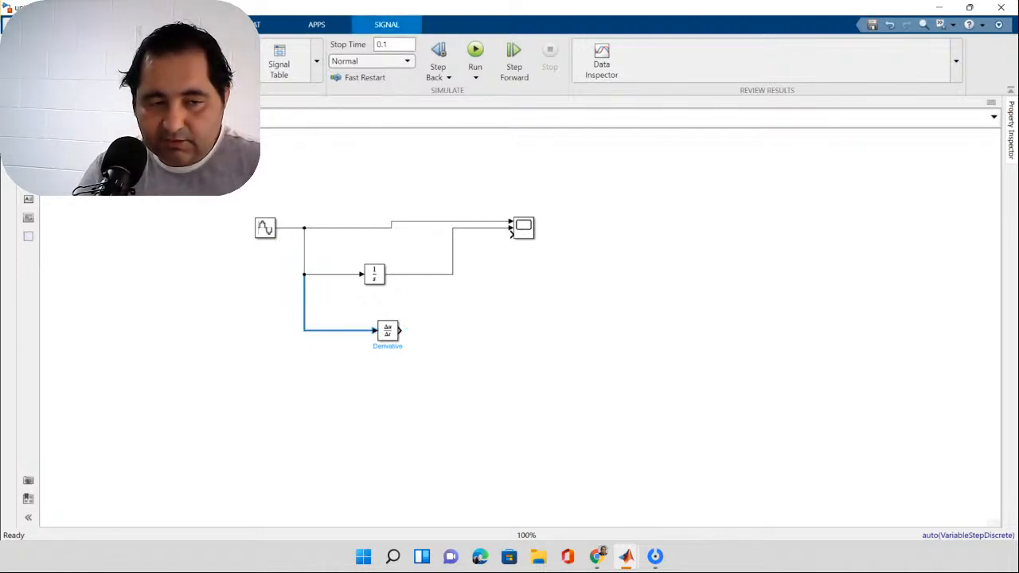
left_click_drag(402, 331, 506, 234)
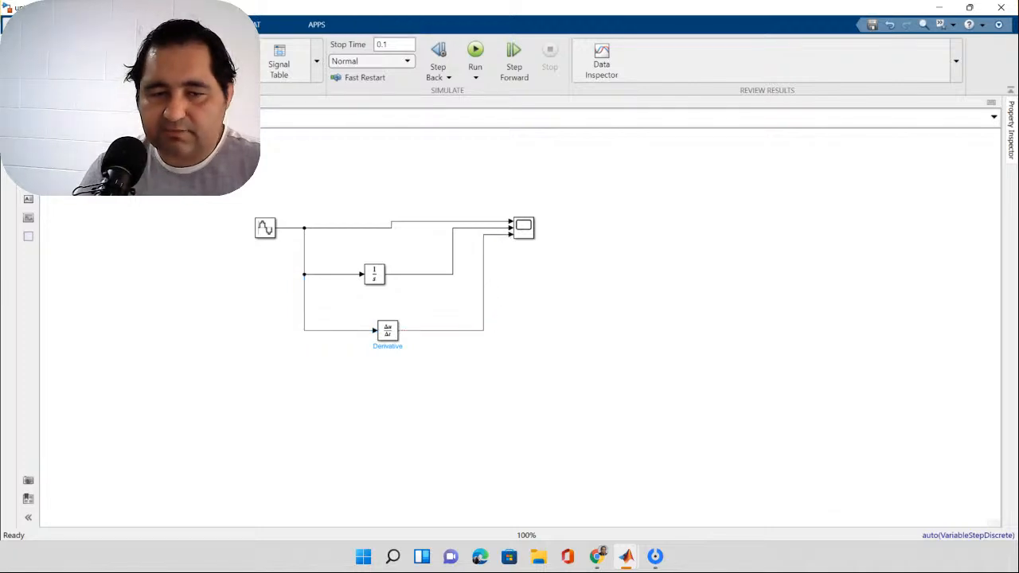
Step: Run the simulation and open the Scope after shifting its block slightly down to straighten the line from the Sine Wave
left_click(475, 52)
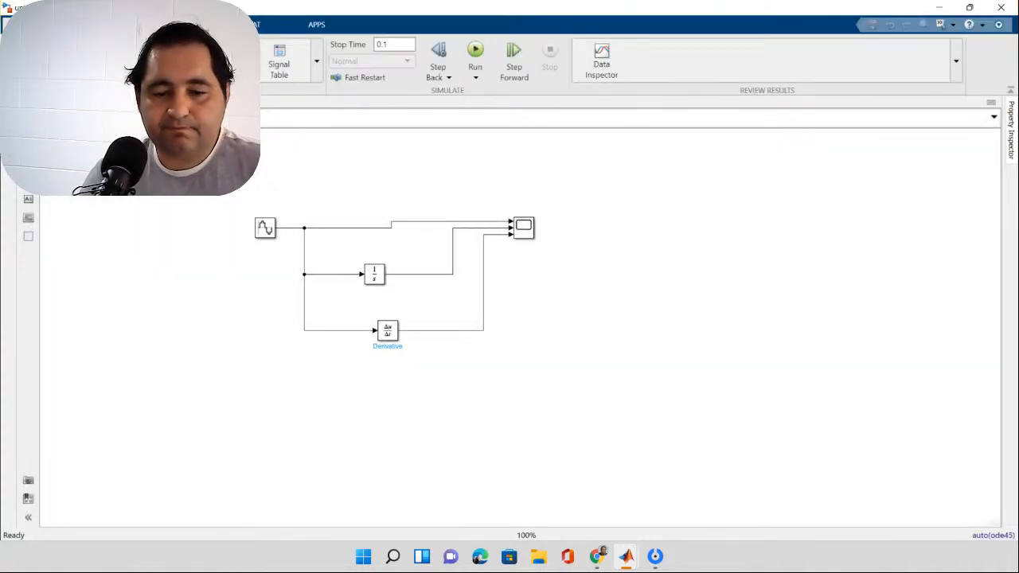
left_click_drag(524, 228, 524, 235)
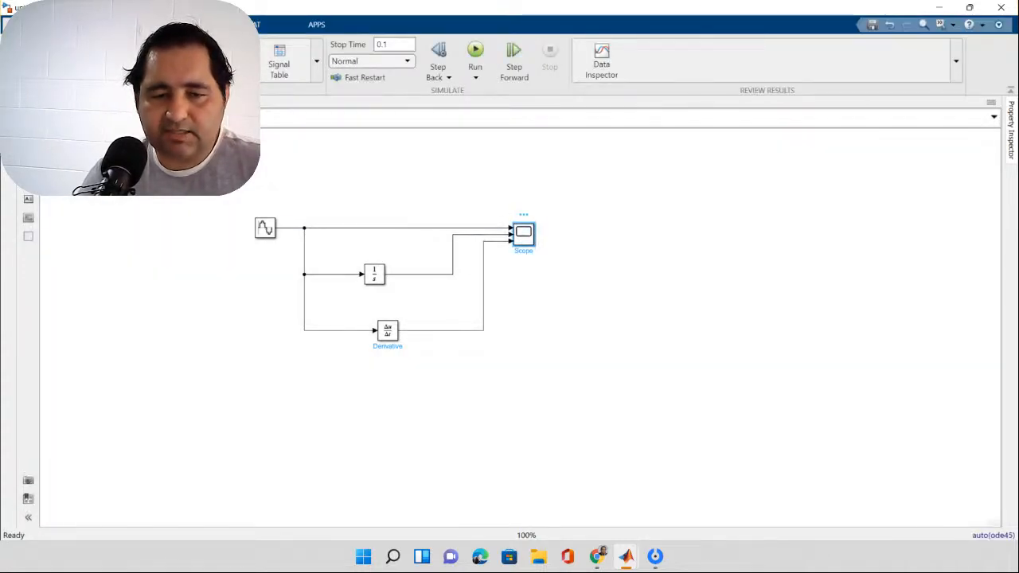
double_click(523, 233)
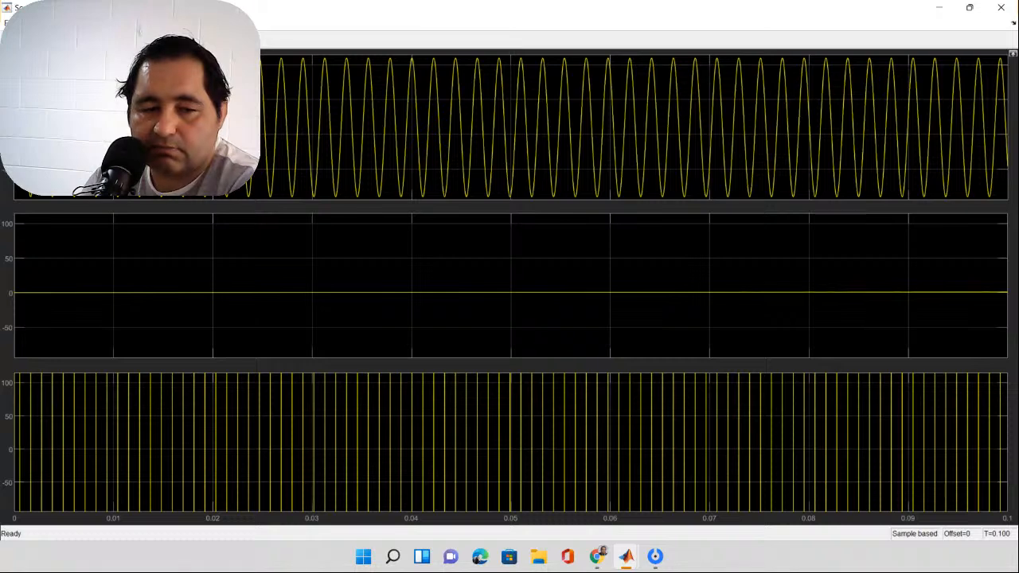
Step: Examine the integrated signal in the Scope's middle display at increasing magnification around 0.0355 to 0.037 seconds, and restore the full view
right_click(406, 257)
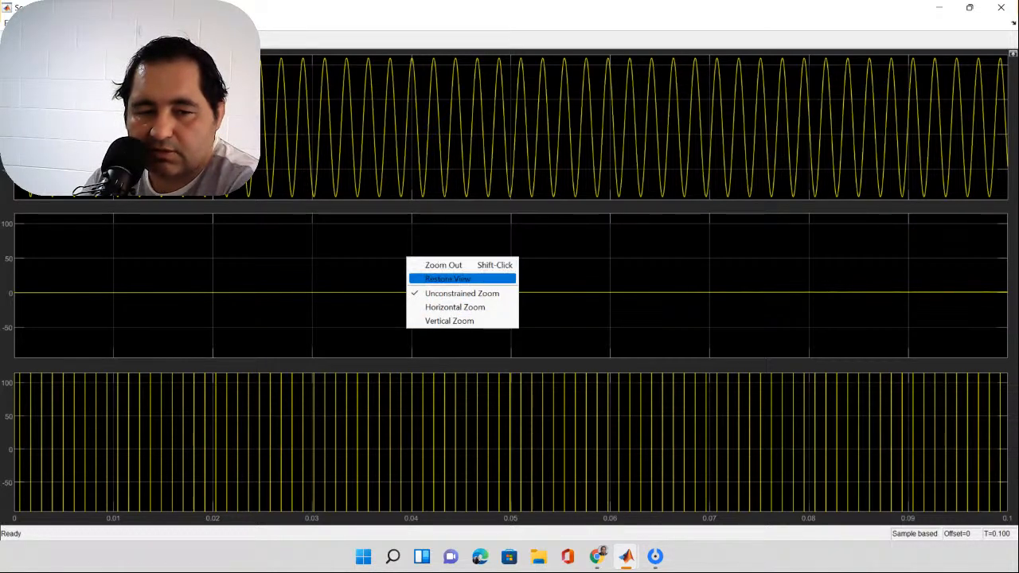
left_click(448, 279)
right_click(398, 273)
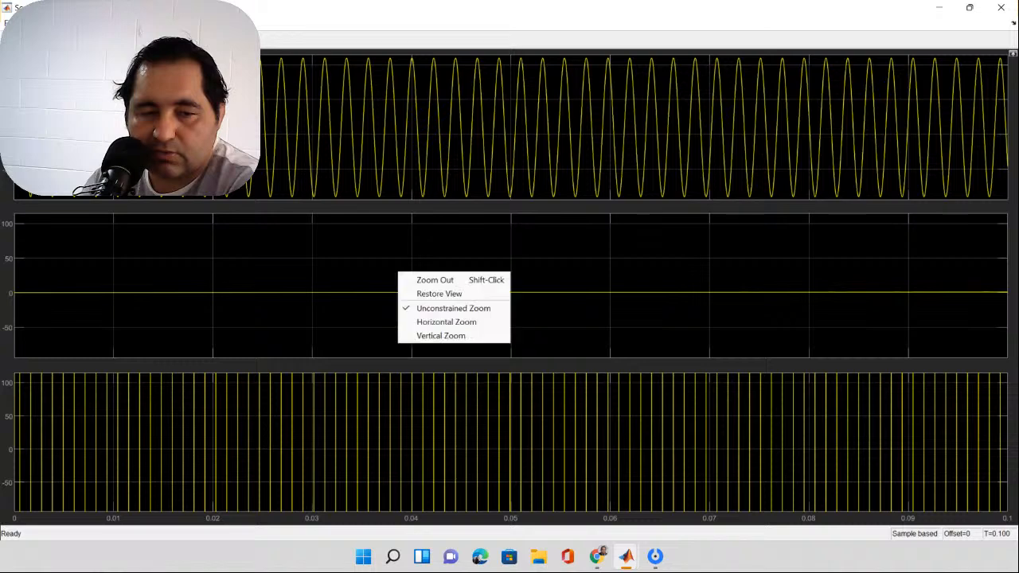
key("Escape")
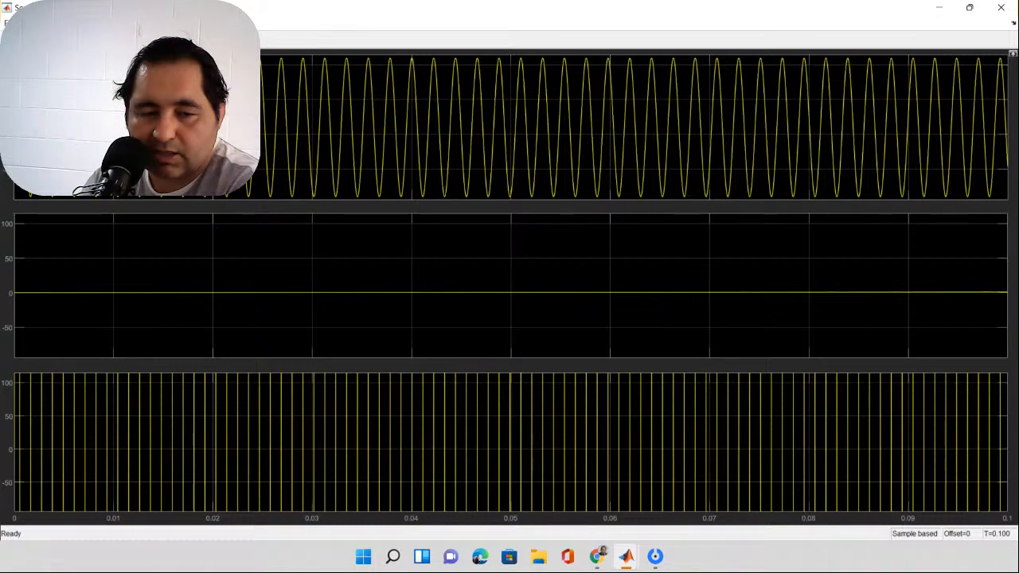
left_click_drag(247, 262, 527, 302)
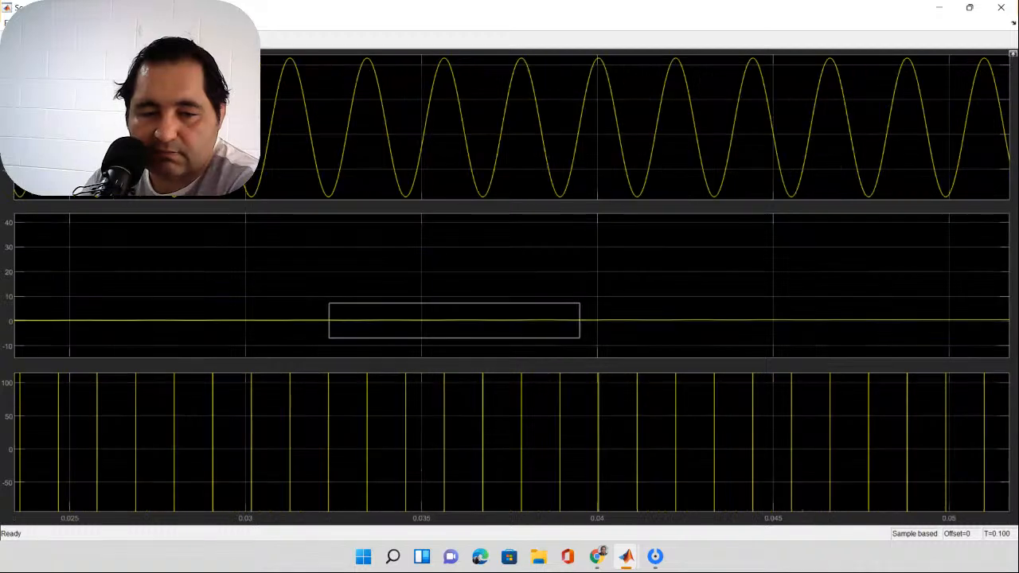
left_click_drag(397, 266, 757, 307)
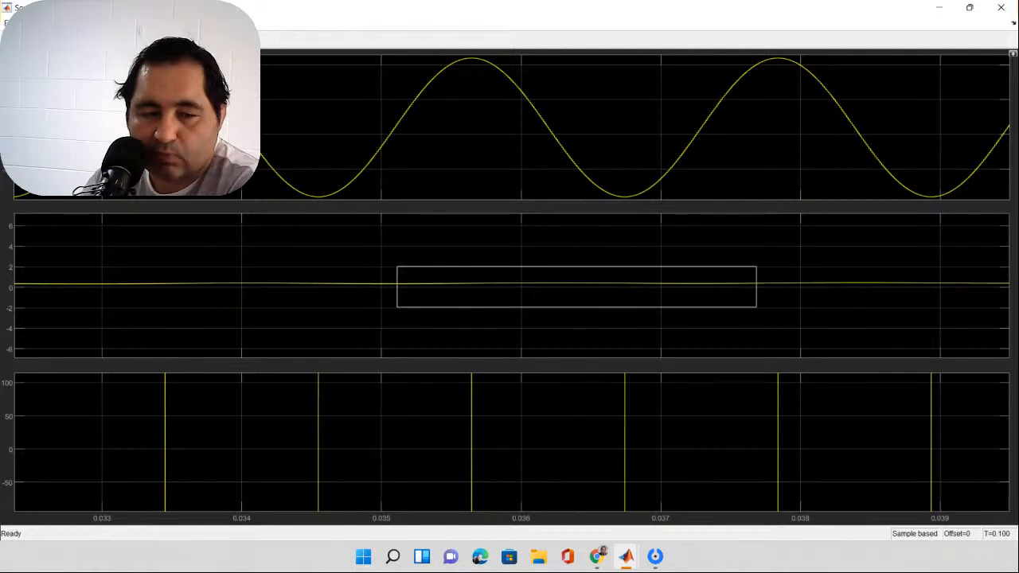
left_click_drag(756, 306, 757, 307)
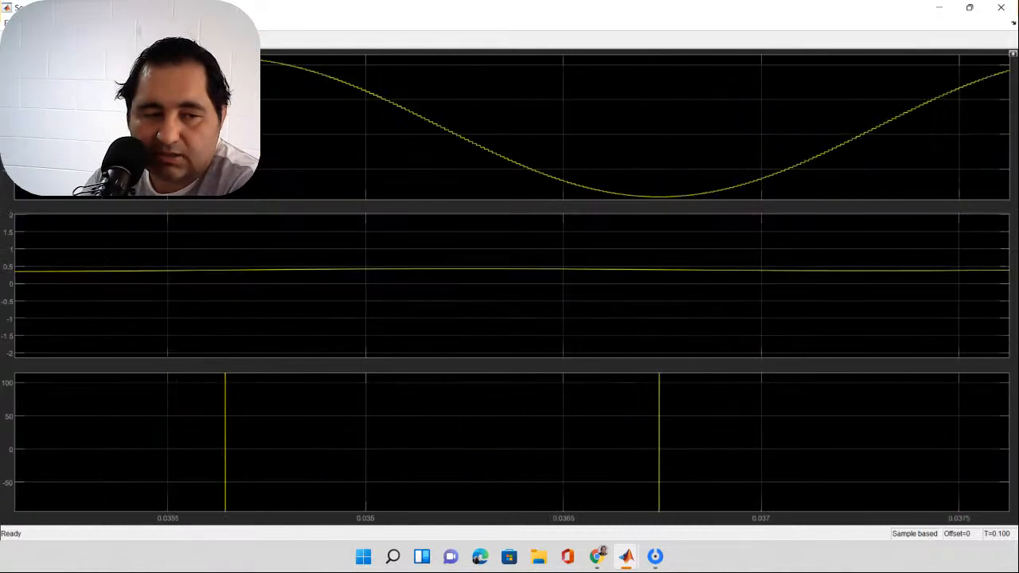
left_click_drag(37, 256, 931, 307)
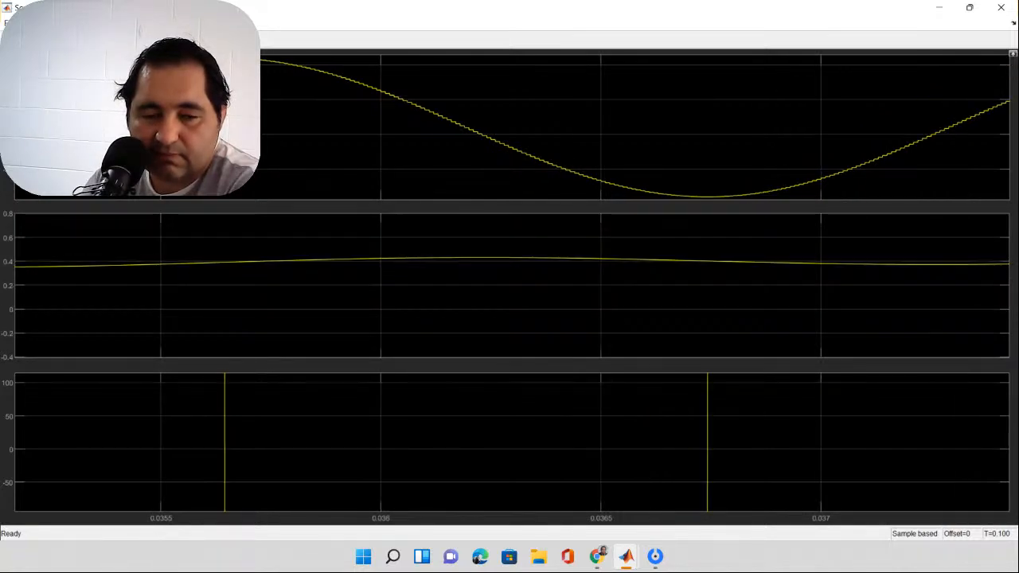
left_click(471, 270)
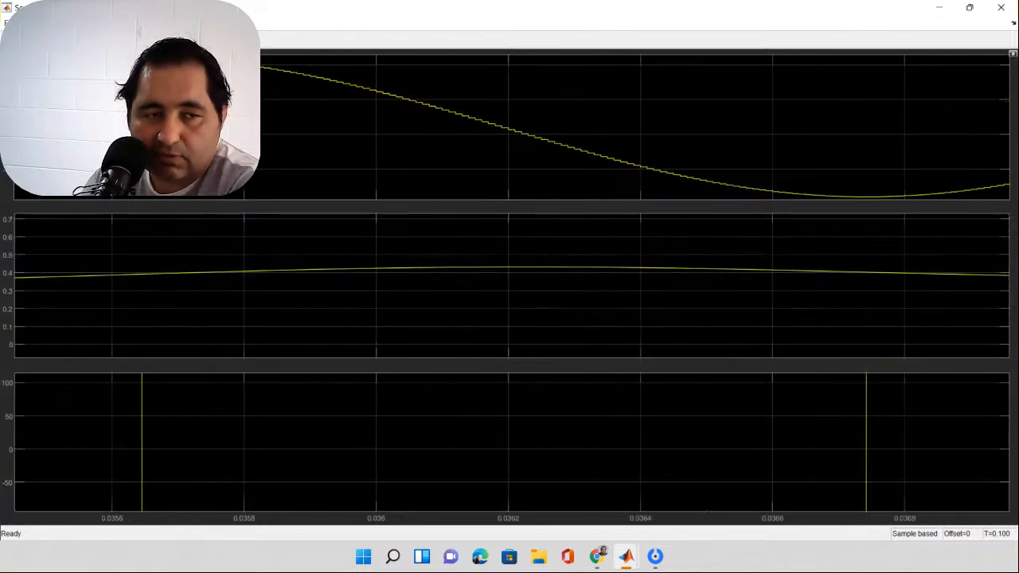
double_click(471, 270)
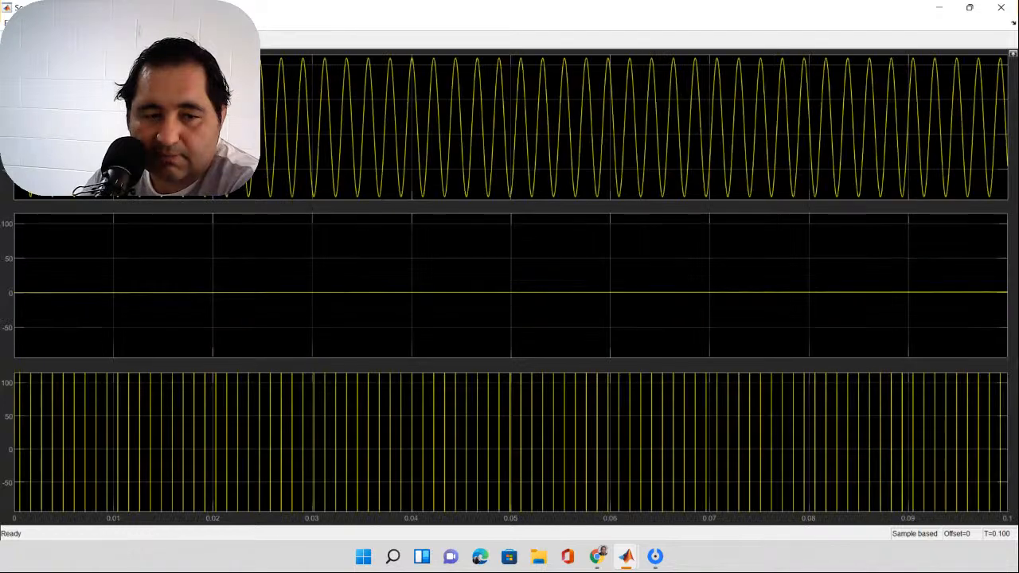
Step: Compare the three Scope displays between about 0.038 and 0.041 seconds, and between about 0.016 and 0.038 seconds
left_click_drag(391, 258, 423, 274)
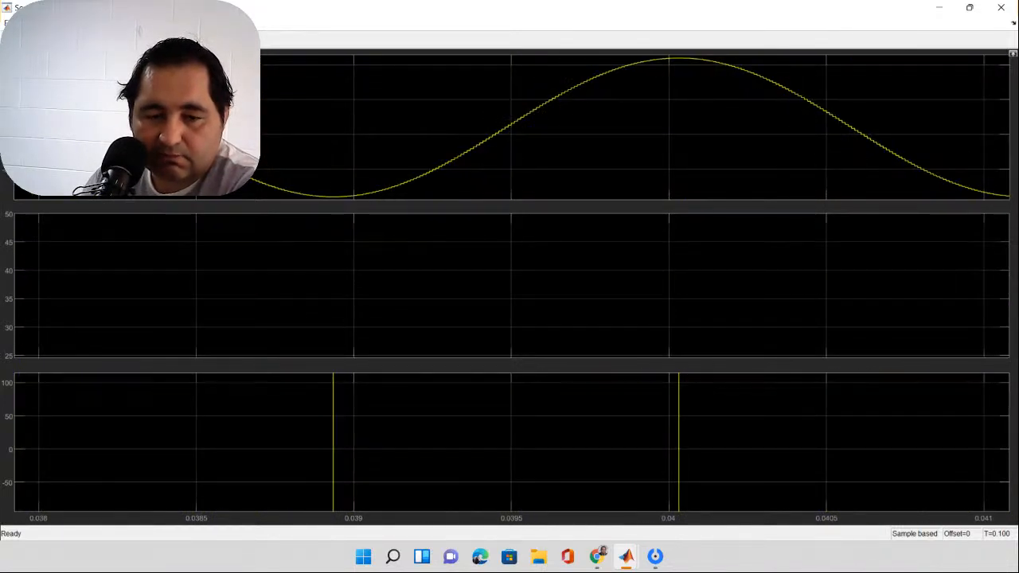
double_click(423, 275)
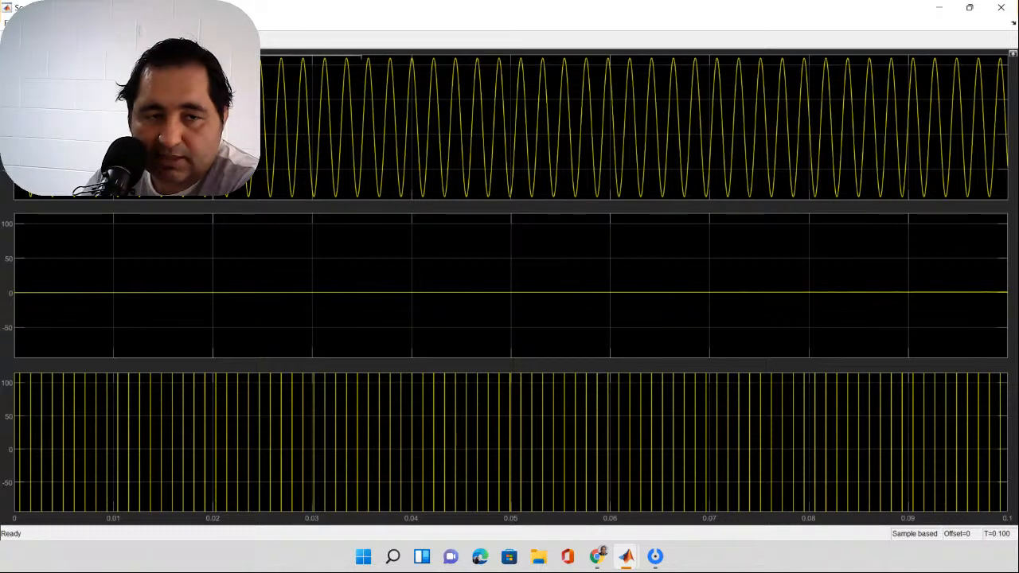
left_click_drag(362, 56, 391, 199)
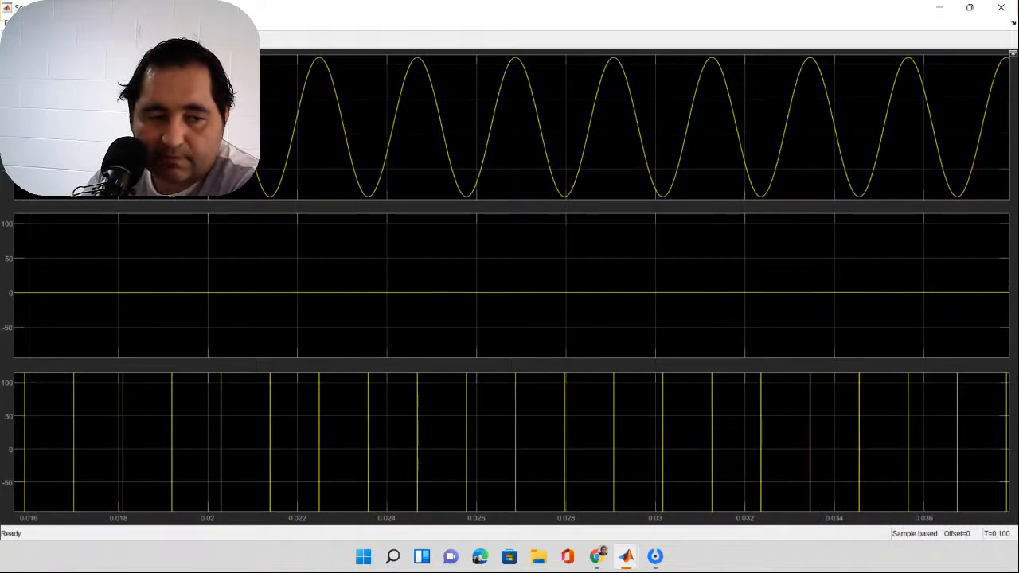
Step: Examine the integrated signal in the Scope's middle display at increasing magnification, down to about 0.12 to 0.2 in amplitude around 0.0158 seconds
left_click_drag(16, 285, 1007, 298)
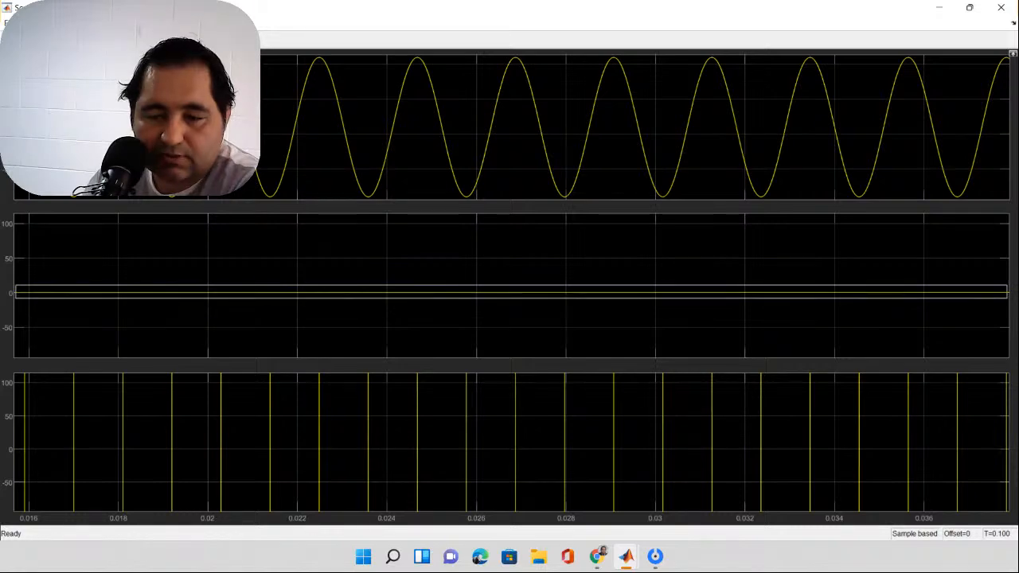
left_click_drag(1006, 298, 1007, 298)
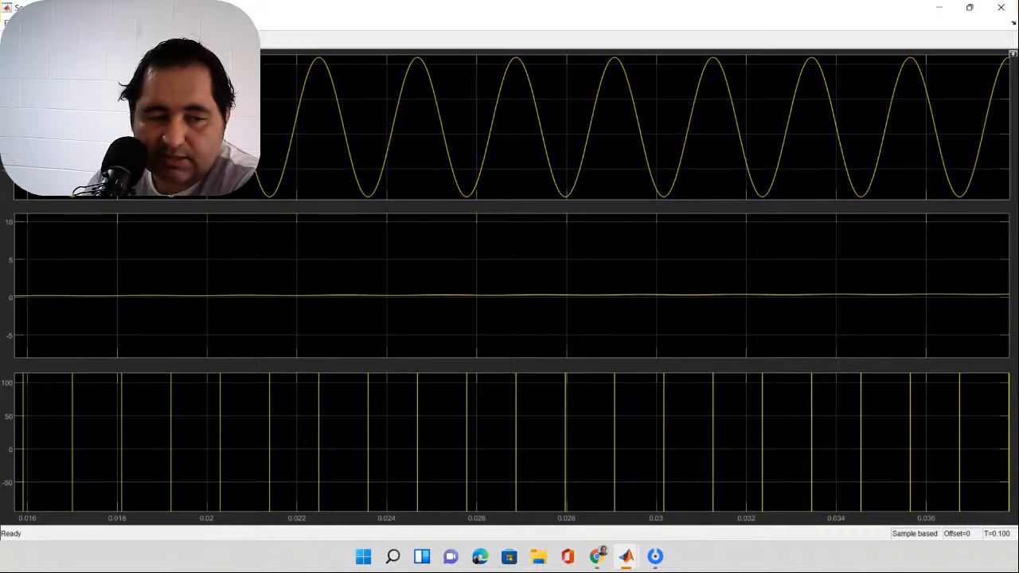
mouse_move(16, 291)
left_mouse_down()
mouse_move(609, 325)
mouse_move(951, 295)
mouse_move(1008, 303)
mouse_move(1008, 294)
mouse_move(1008, 304)
left_mouse_up()
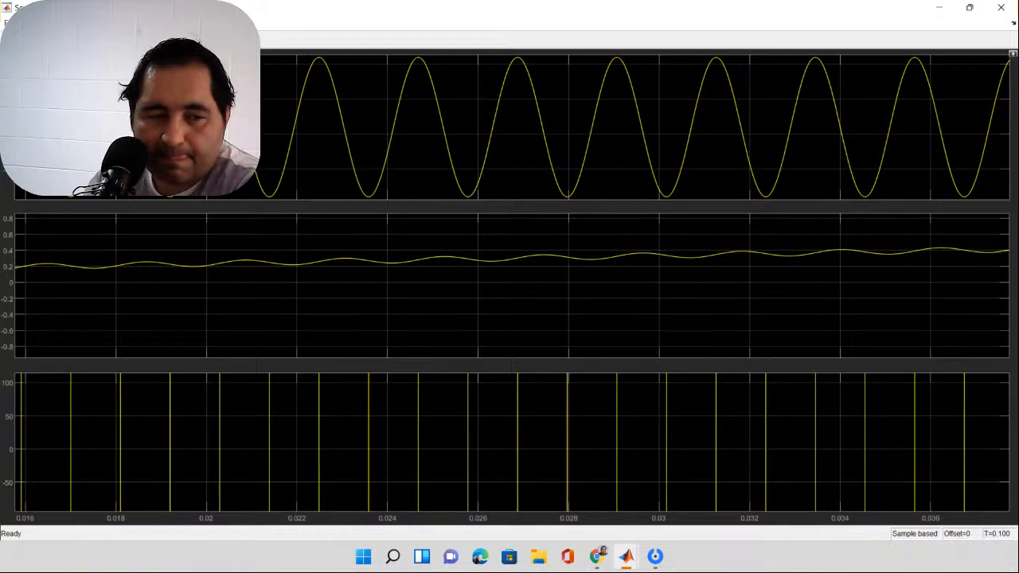
mouse_move(16, 258)
left_mouse_down()
mouse_move(467, 258)
mouse_move(26, 256)
left_mouse_up()
scroll(39, 275, "up", 1)
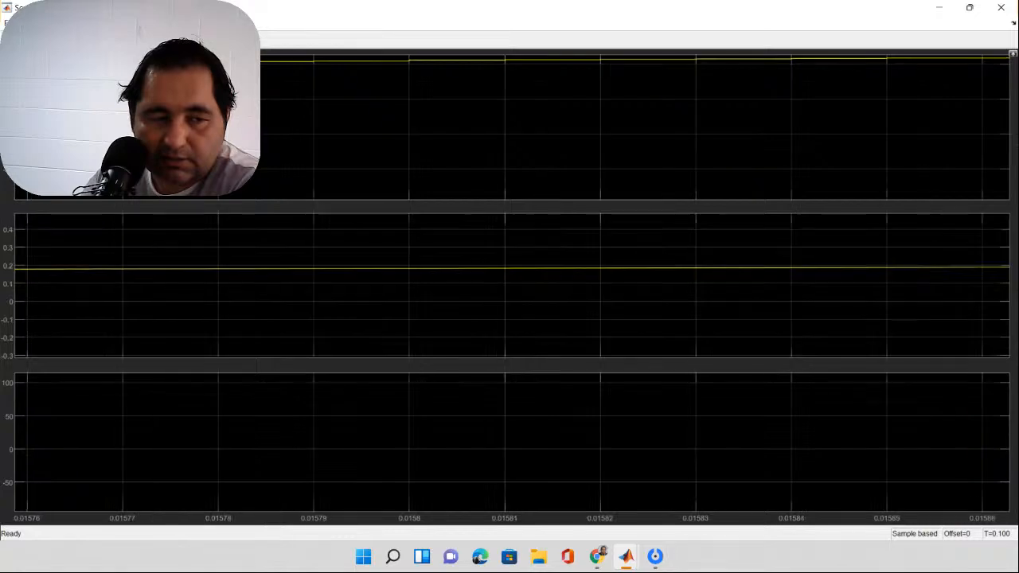
left_click_drag(15, 265, 1009, 278)
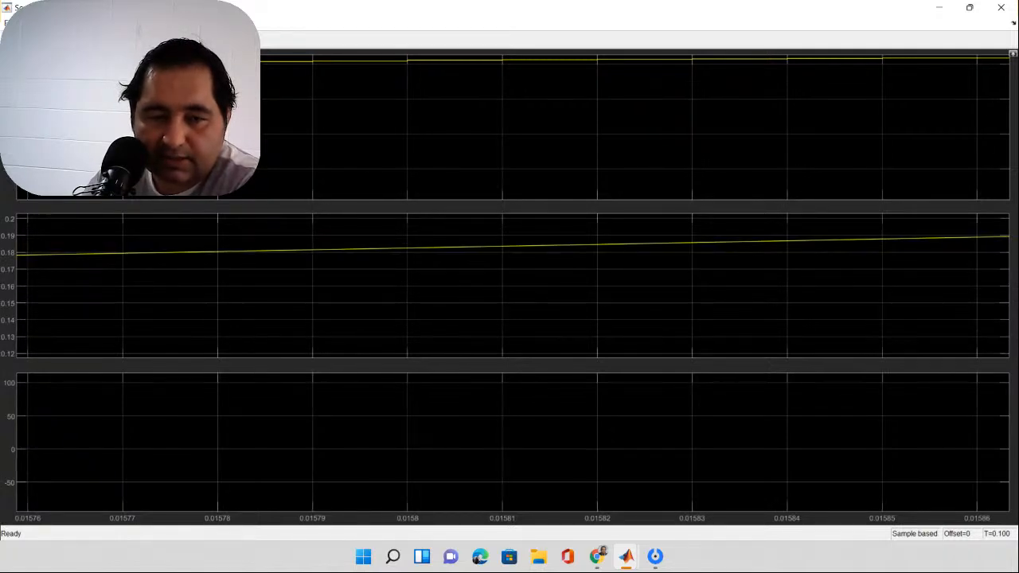
scroll(409, 109, "up", 1)
Step: Zoom the Scope's upper display out repeatedly to widen the time span to about 0.01555 to 0.01605 seconds
right_click(410, 109)
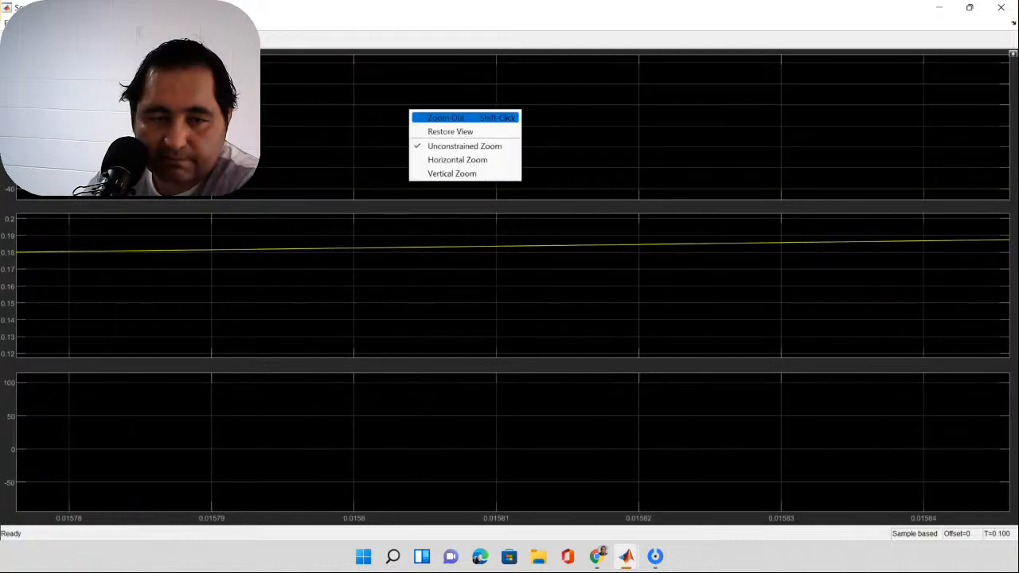
left_click(436, 119)
right_click(436, 125)
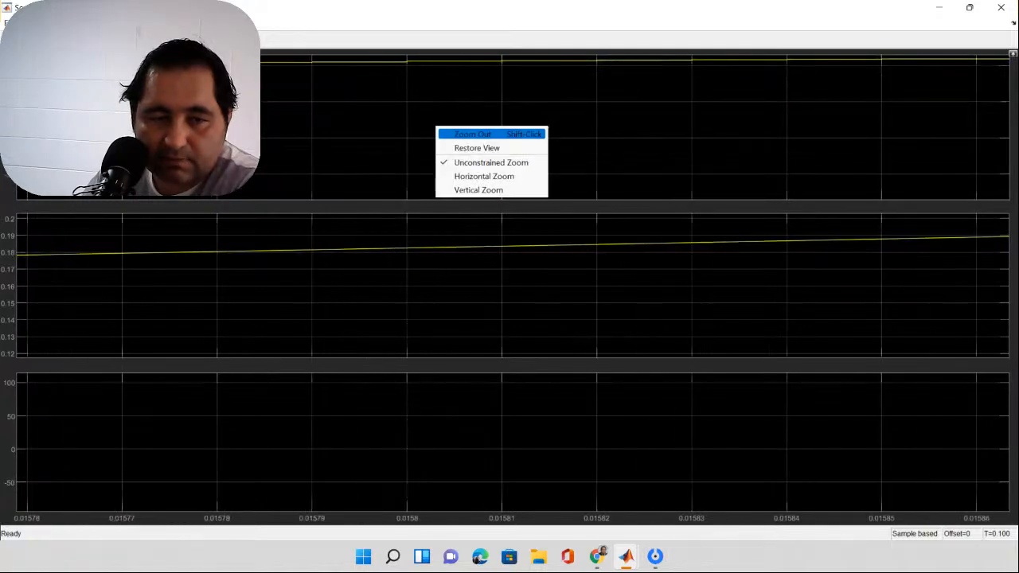
left_click(449, 133)
right_click(447, 129)
left_click(451, 137)
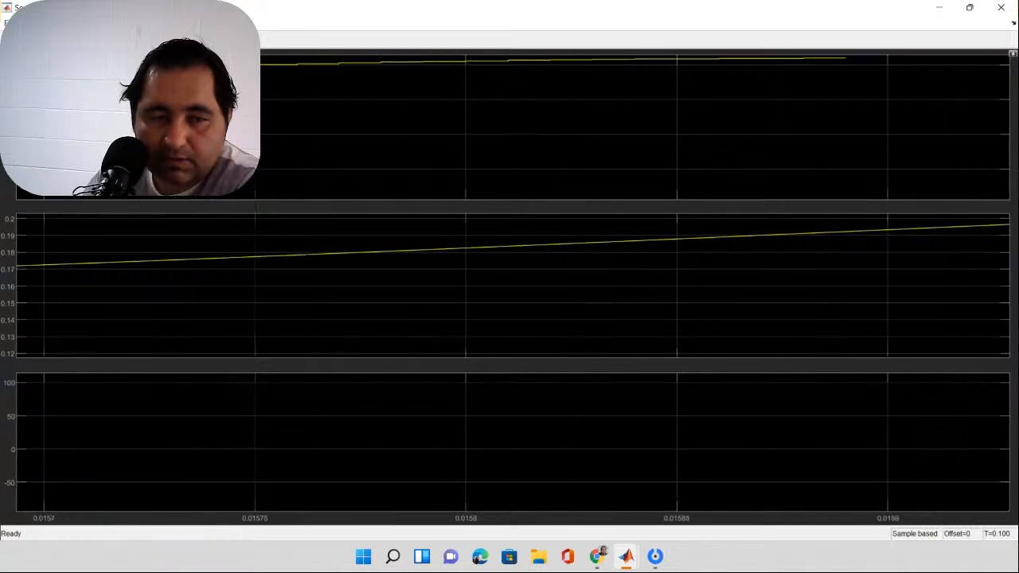
right_click(453, 129)
left_click(457, 137)
right_click(444, 115)
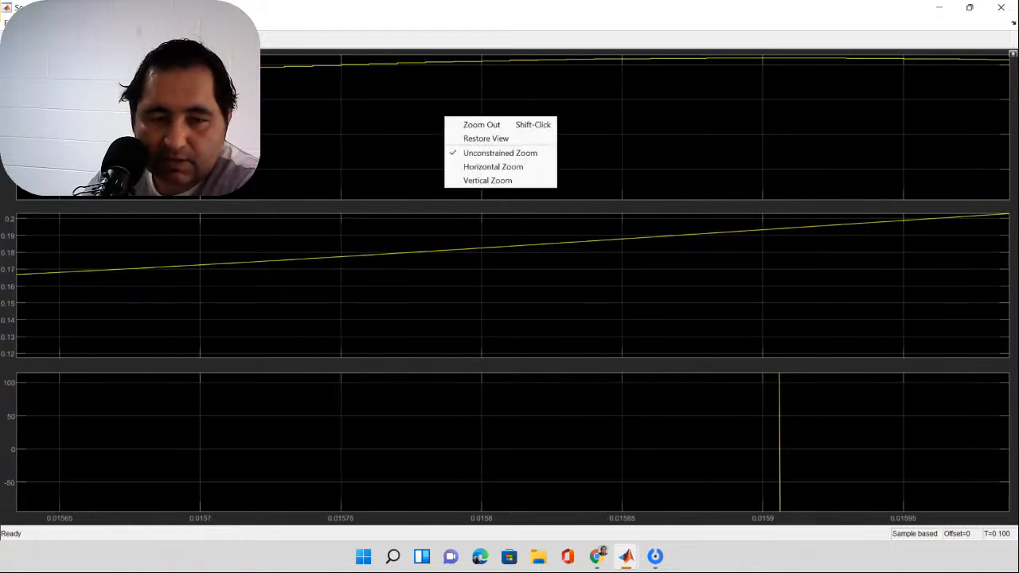
left_click(456, 122)
left_click(446, 121)
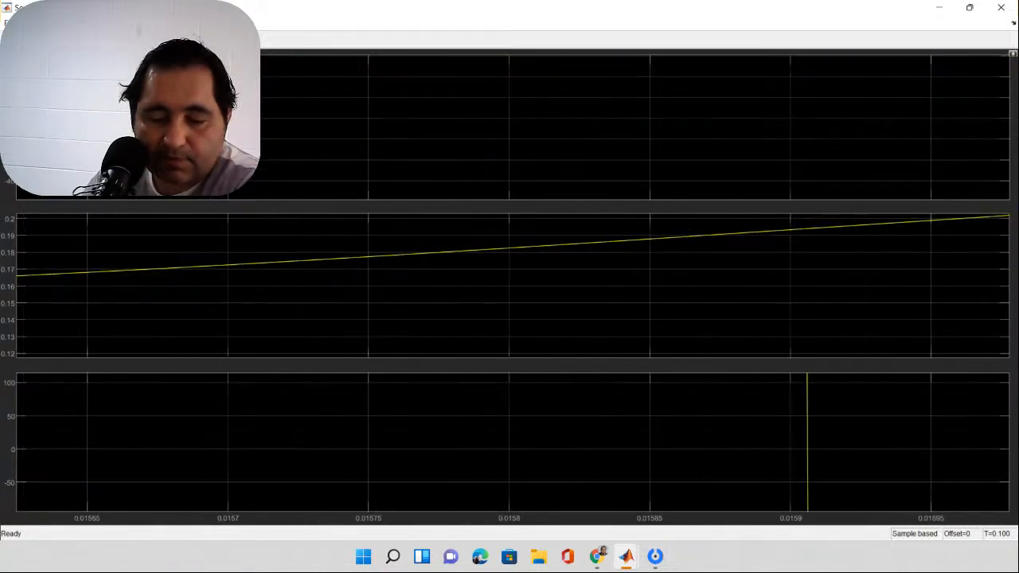
right_click(441, 112)
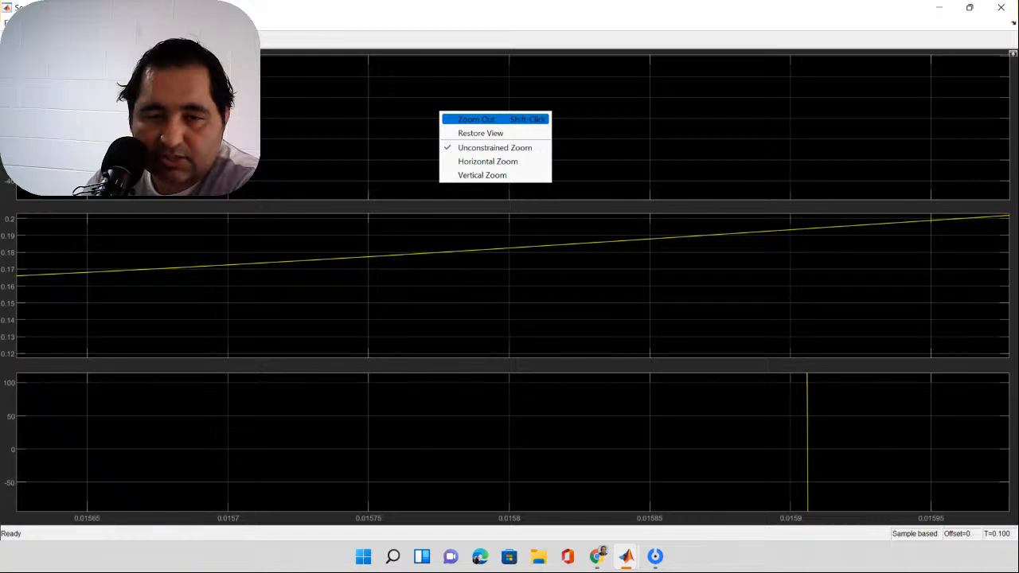
left_click(478, 119)
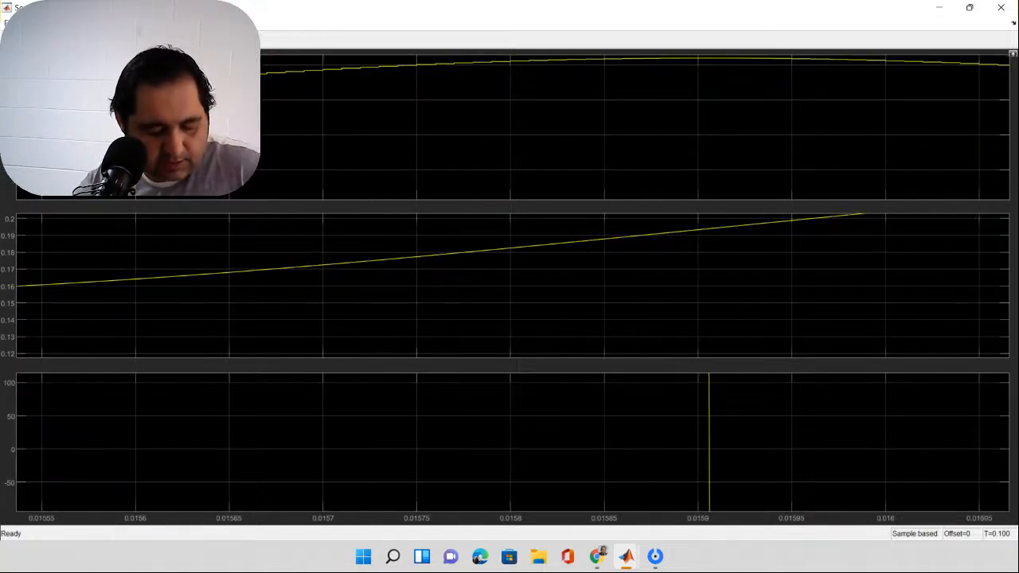
Step: Compare the sine wave, its integral and its derivative at full amplitude in the three Scope displays between about 0.014 and 0.025 seconds
scroll(411, 128, "down", 5)
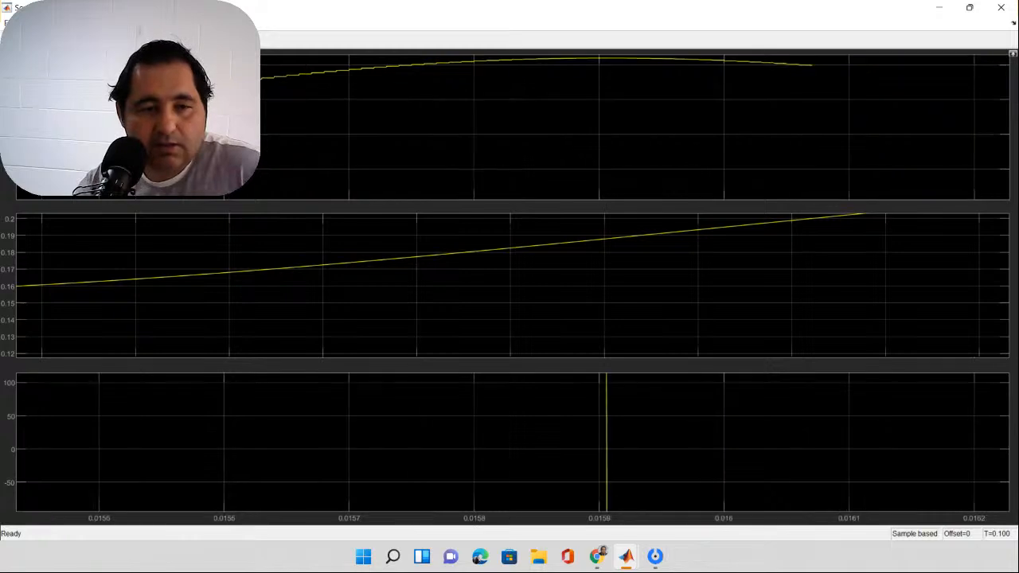
scroll(73, 119, "down", 4)
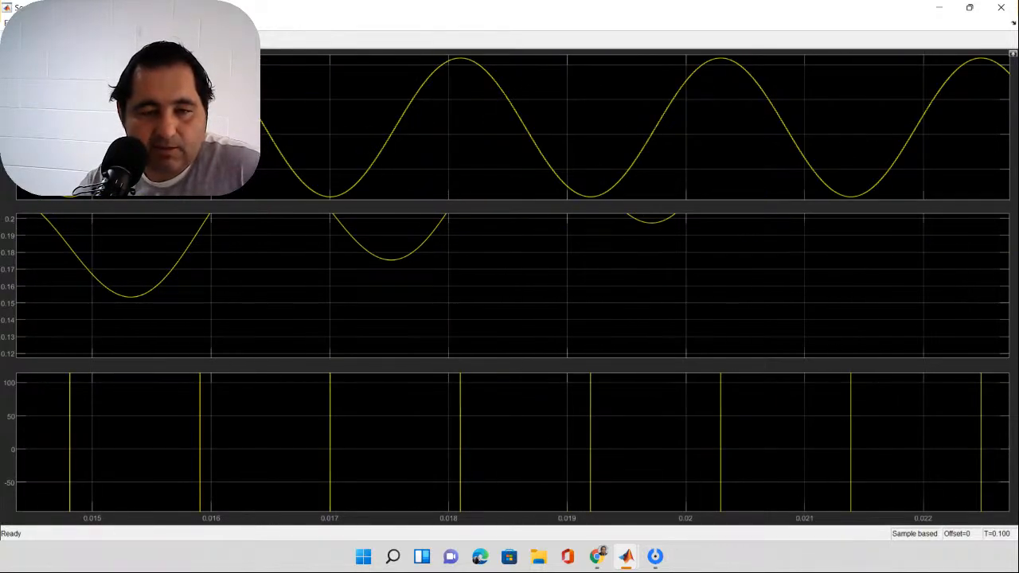
scroll(73, 119, "down", 1)
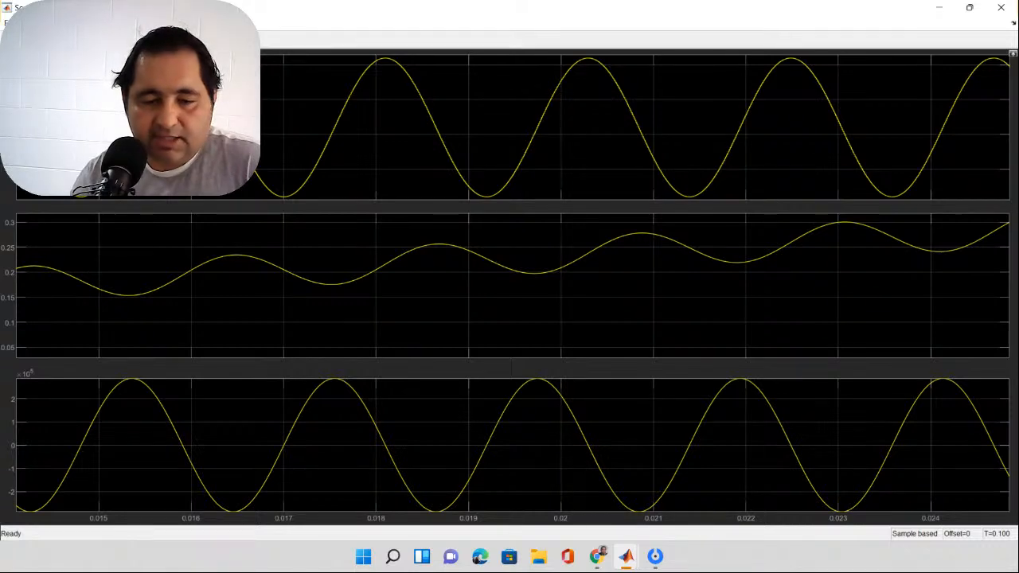
Step: Close the Scope, reopen it from the model for another look at the three waveforms, and return to the block diagram
left_click(1001, 7)
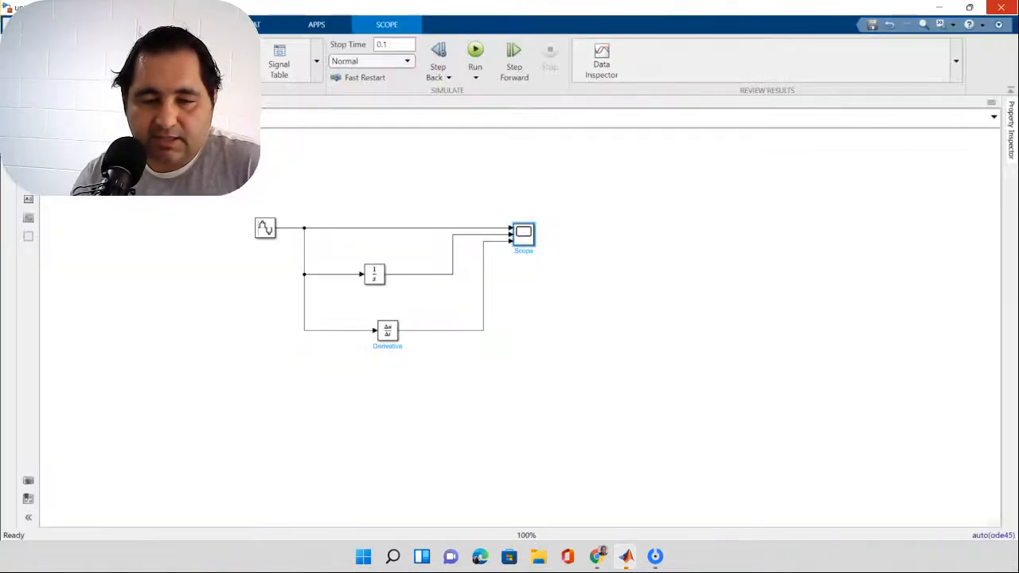
left_click(685, 263)
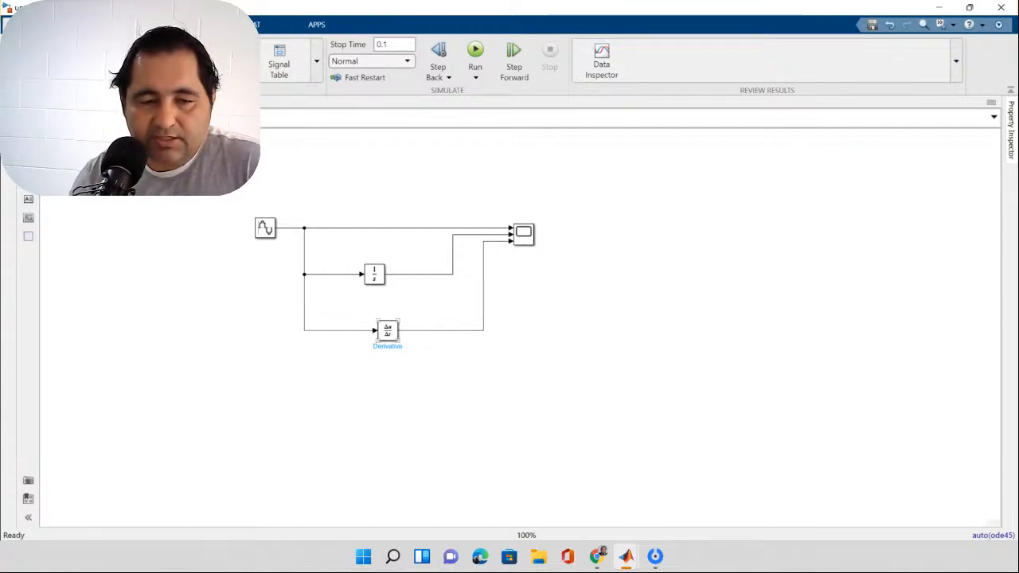
left_click(524, 234)
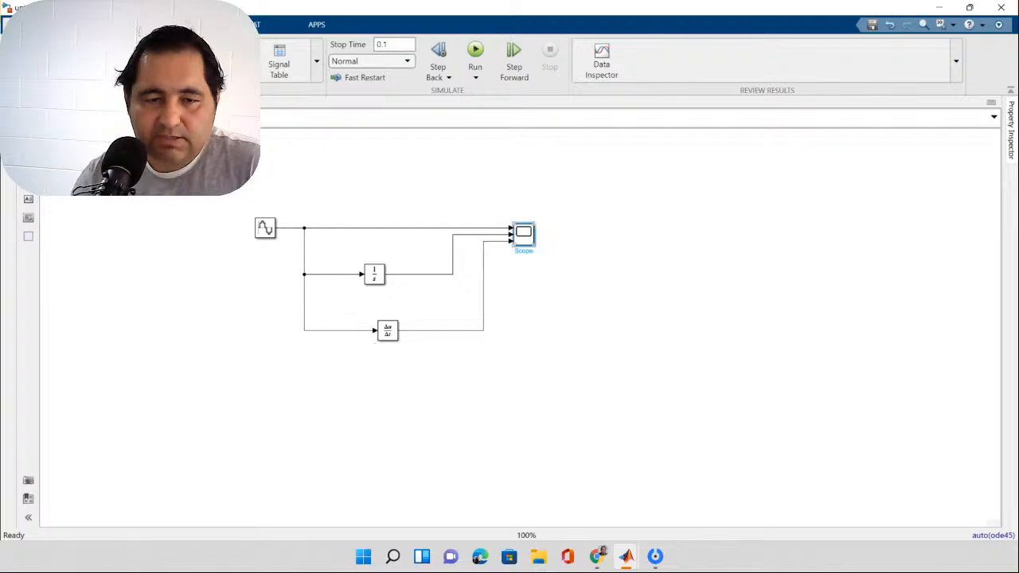
double_click(524, 234)
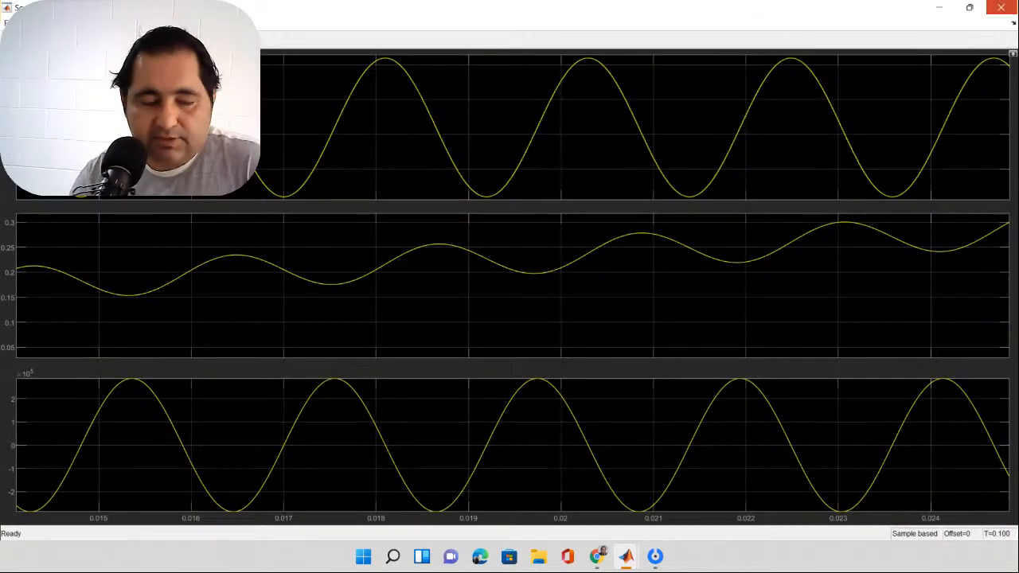
left_click(1001, 7)
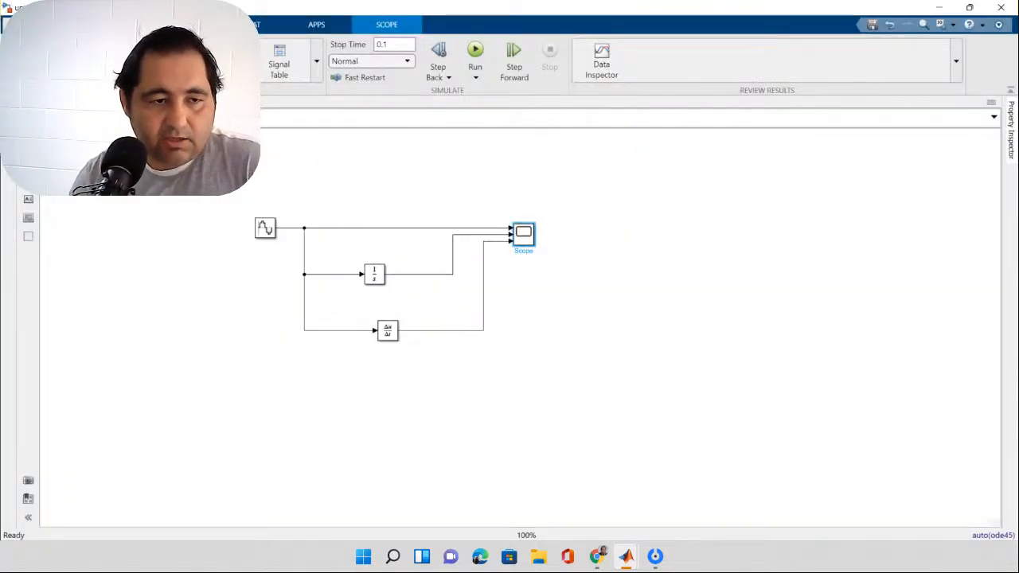